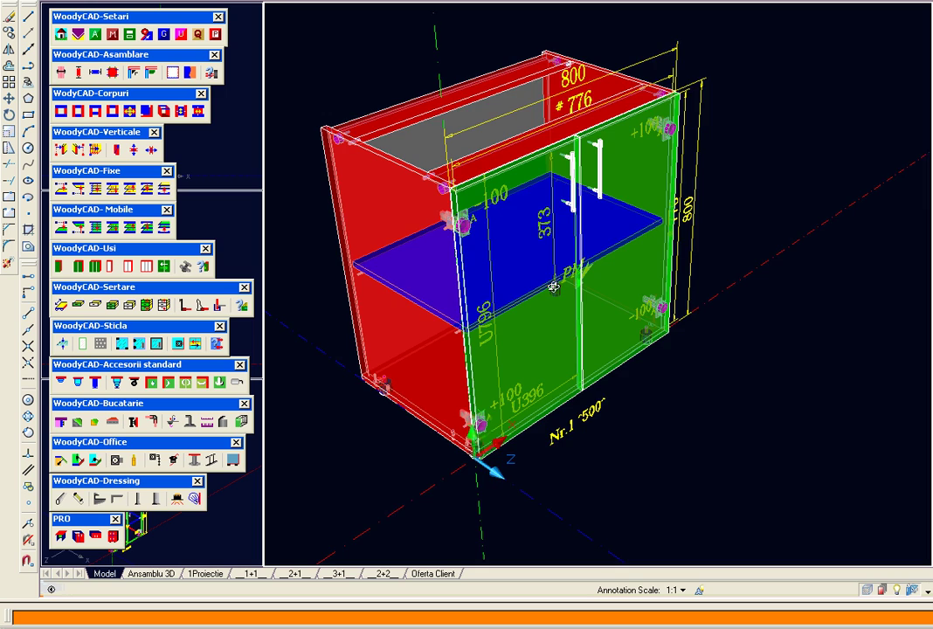
Orbit to a near-front view and select the 800 mm two-door cabinet.
mouse_move(553, 287)
middle_mouse_down("shift")
mouse_move(422, 266)
mouse_move(273, 183)
mouse_move(247, 147)
mouse_move(313, 211)
mouse_move(391, 259)
mouse_move(447, 277)
mouse_move(736, 294)
mouse_move(841, 255)
mouse_move(497, 275)
middle_mouse_up("shift")
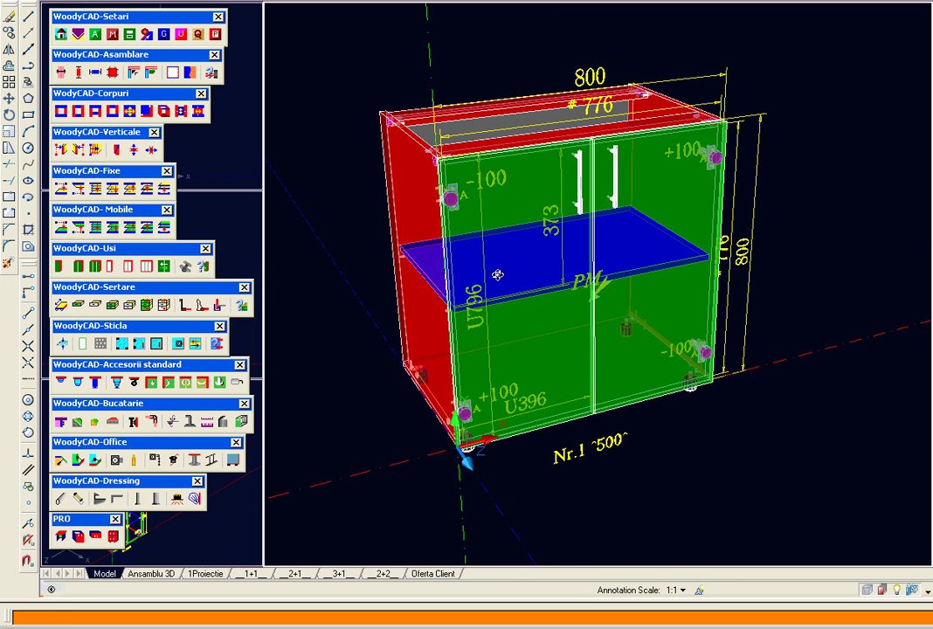
left_click(499, 278)
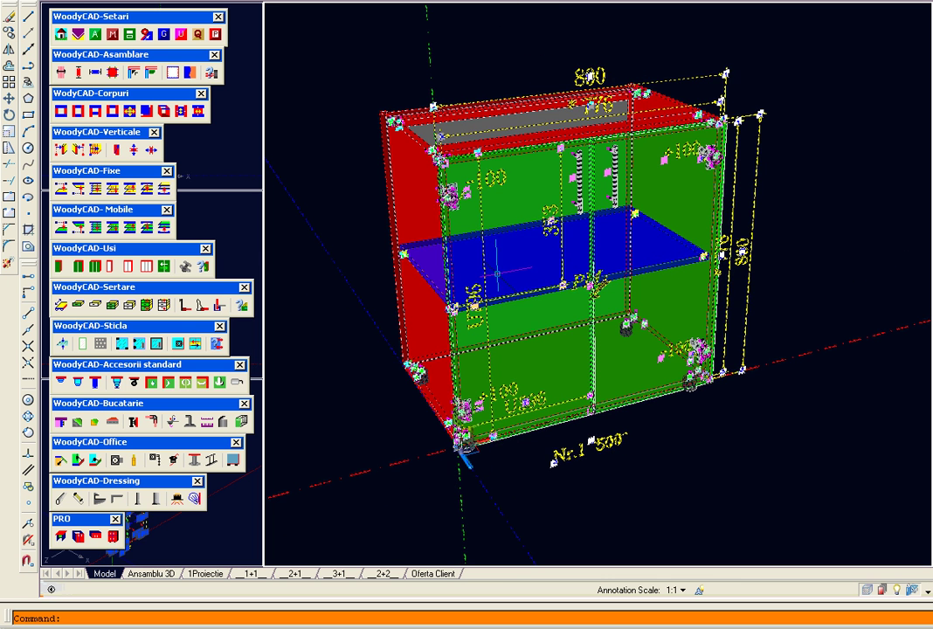
Delete the old two-door cabinet and accept the default board thickness.
key("Delete")
left_click(63, 39)
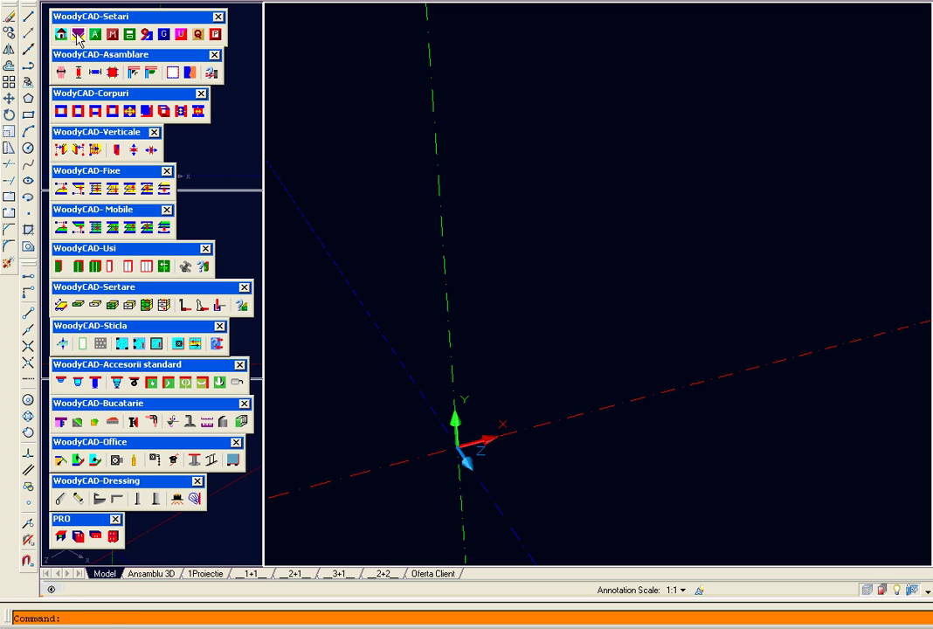
type("1")
key("Return")
Build carcass Nr.1 at the origin: 900 wide, 800 high, 500 deep, on a 100 mm double plinth.
left_click(61, 111)
left_click(456, 444)
key("F3")
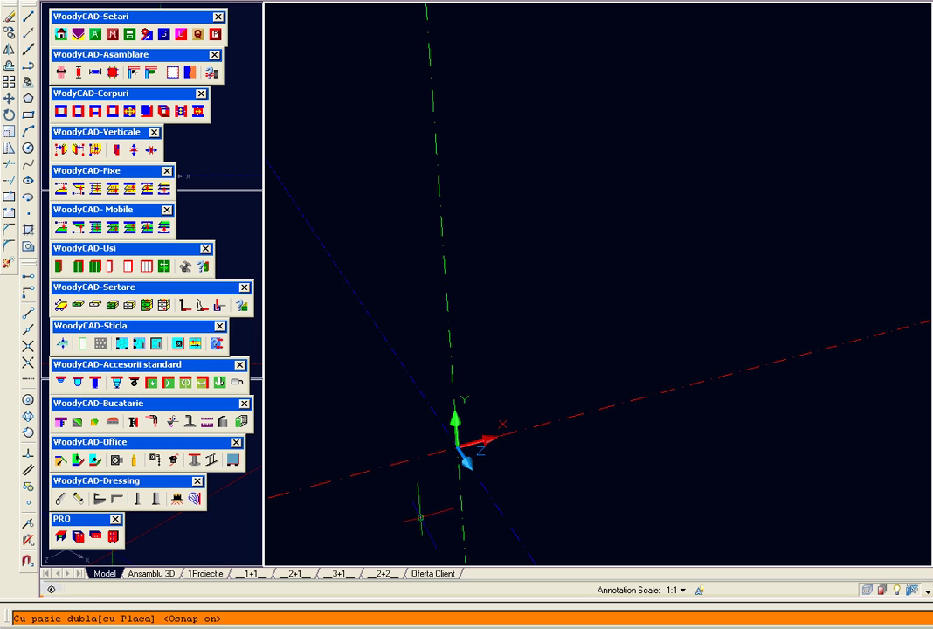
right_click(545, 311)
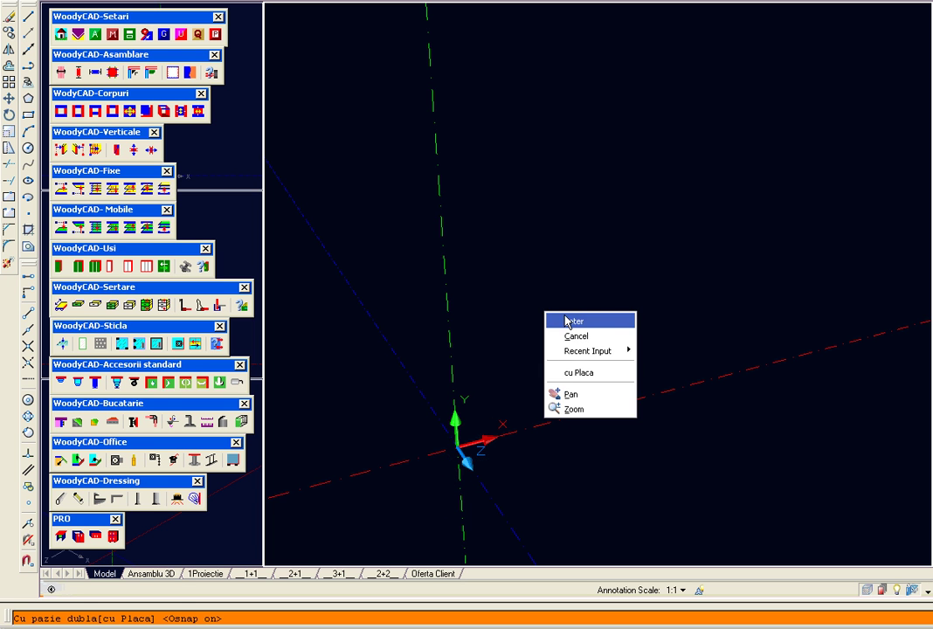
left_click(565, 319)
key("Return")
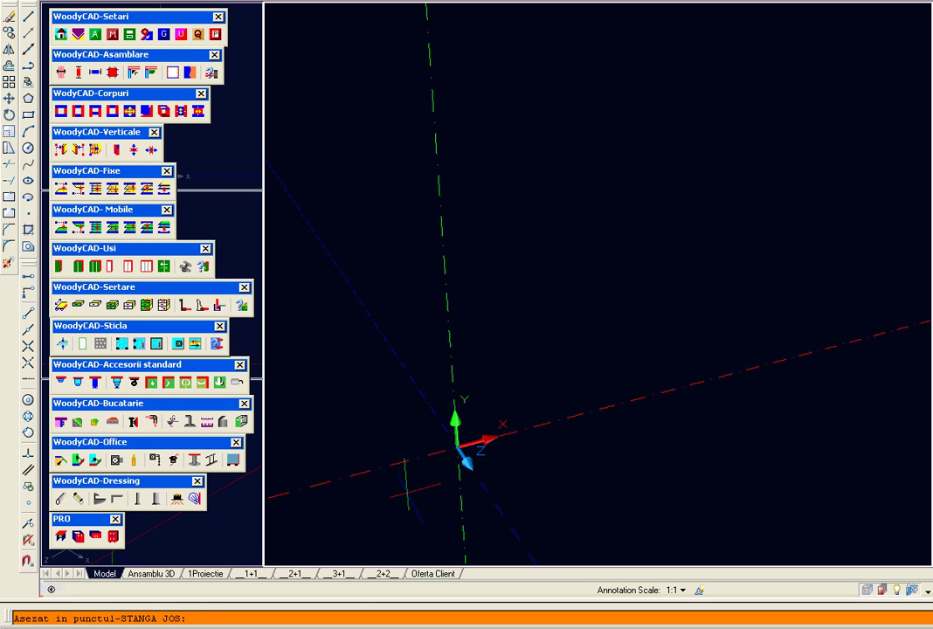
key("Return")
type("900")
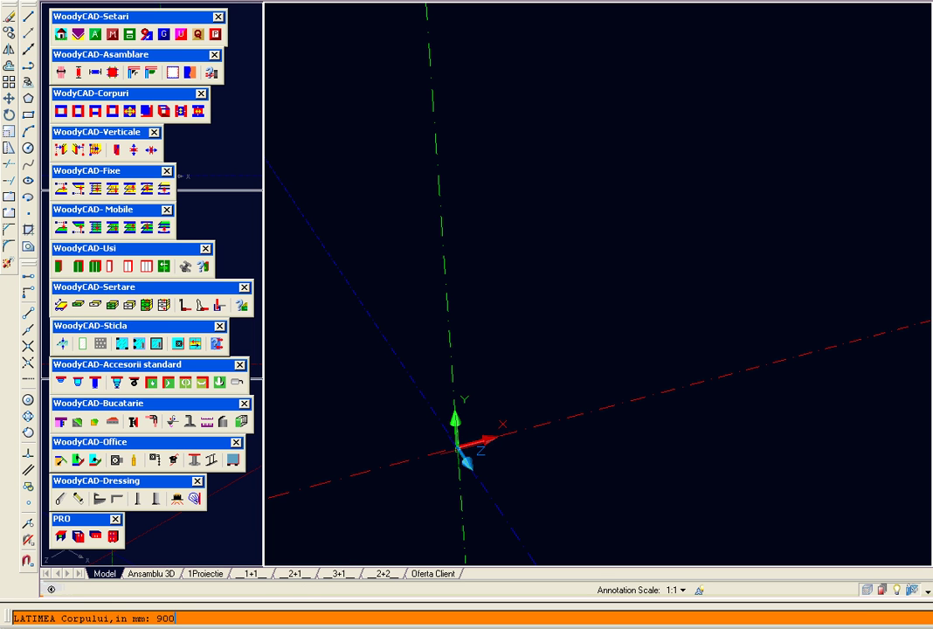
key("Return")
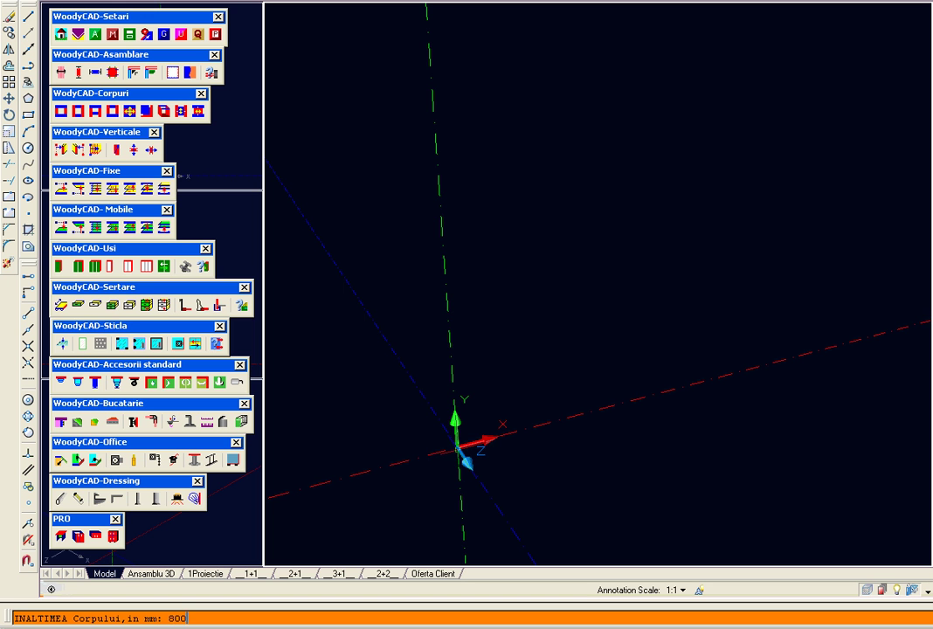
key("Return")
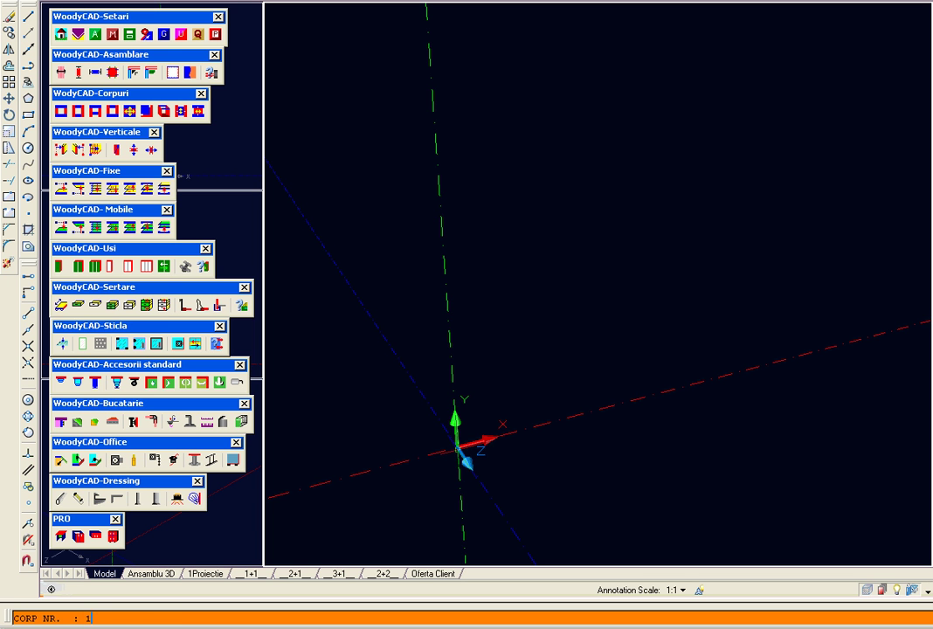
key("Return")
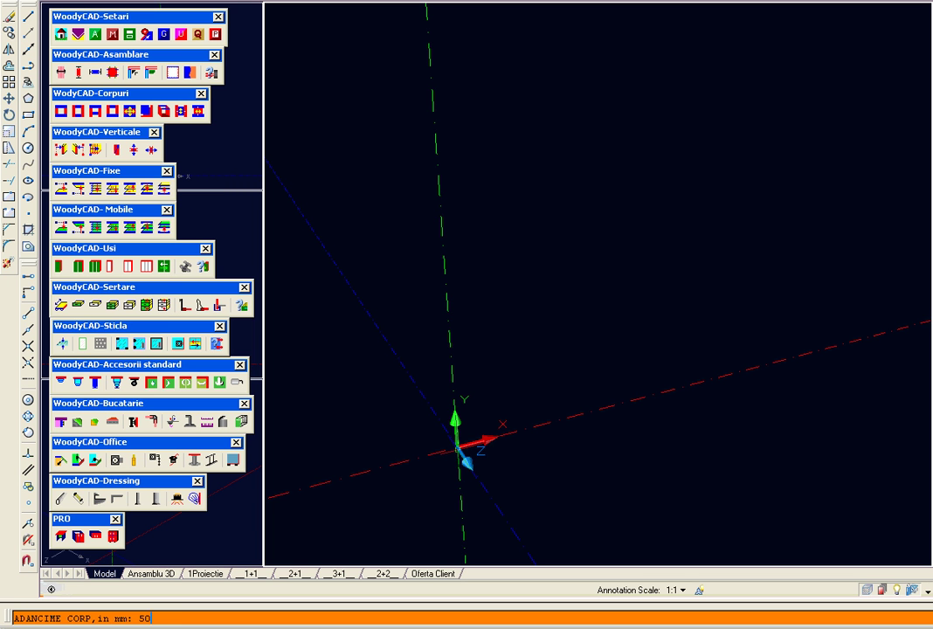
key("Return")
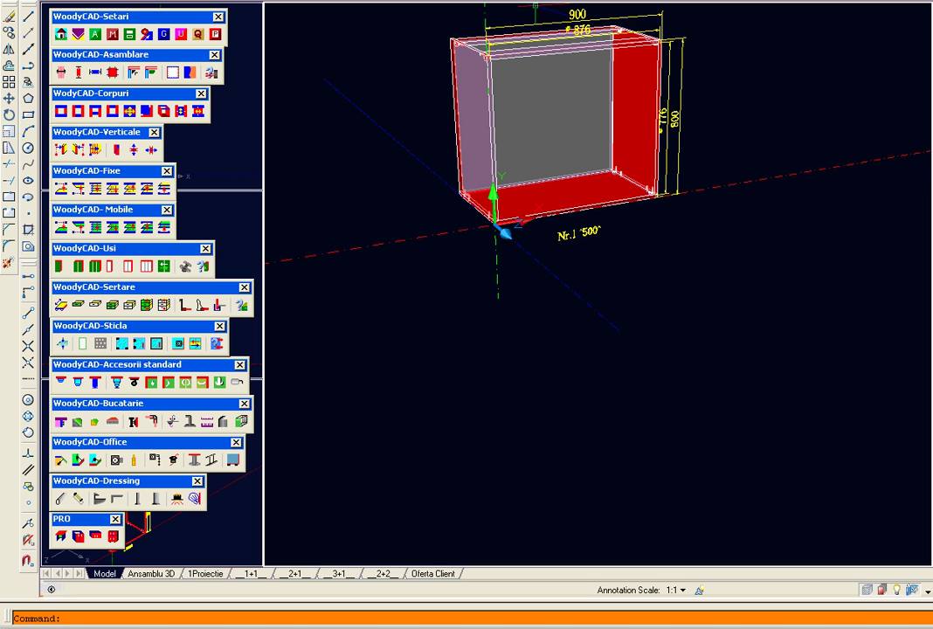
Pan and zoom so the new carcass fills the view.
mouse_move(533, 74)
left_mouse_down()
mouse_move(537, 173)
mouse_move(520, 391)
mouse_move(657, 326)
mouse_move(615, 295)
left_mouse_up()
scroll(506, 391, "up", 3)
scroll(615, 296, "up", 2)
left_click_drag(495, 381, 529, 337)
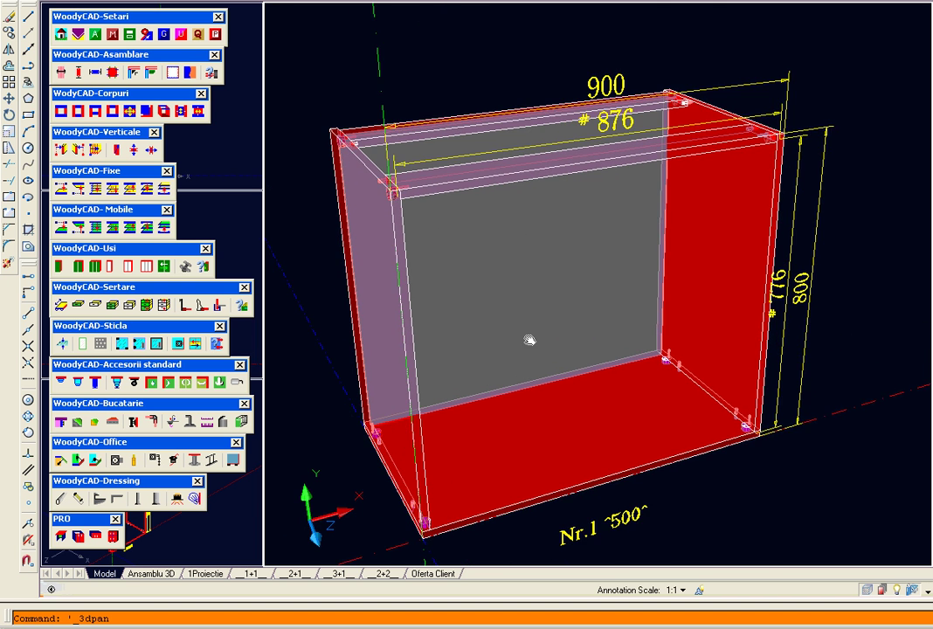
key("Escape")
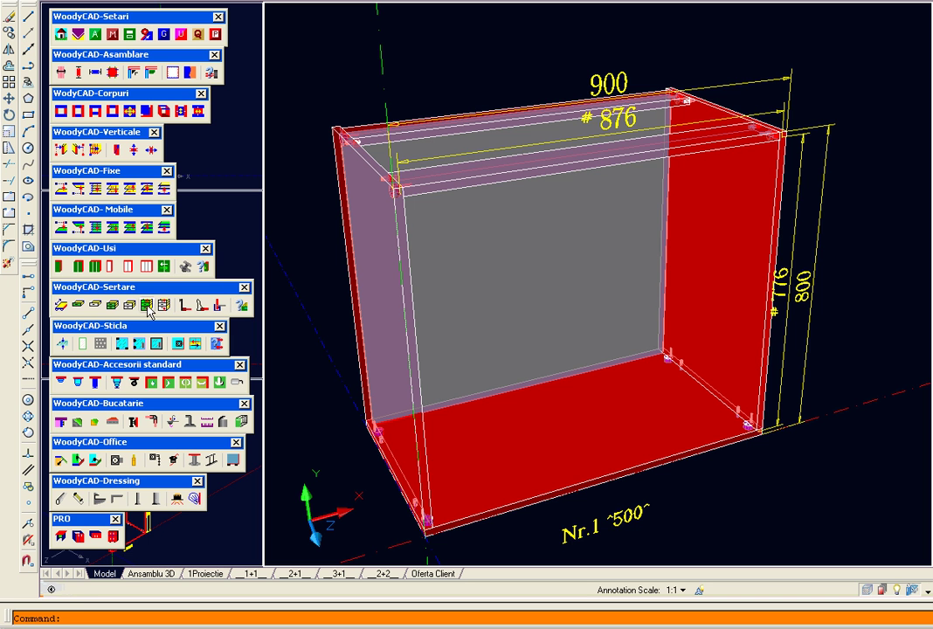
Fill carcass Nr.1 with four Diverse-height drawers and a 450 mm top zone.
left_click(181, 303)
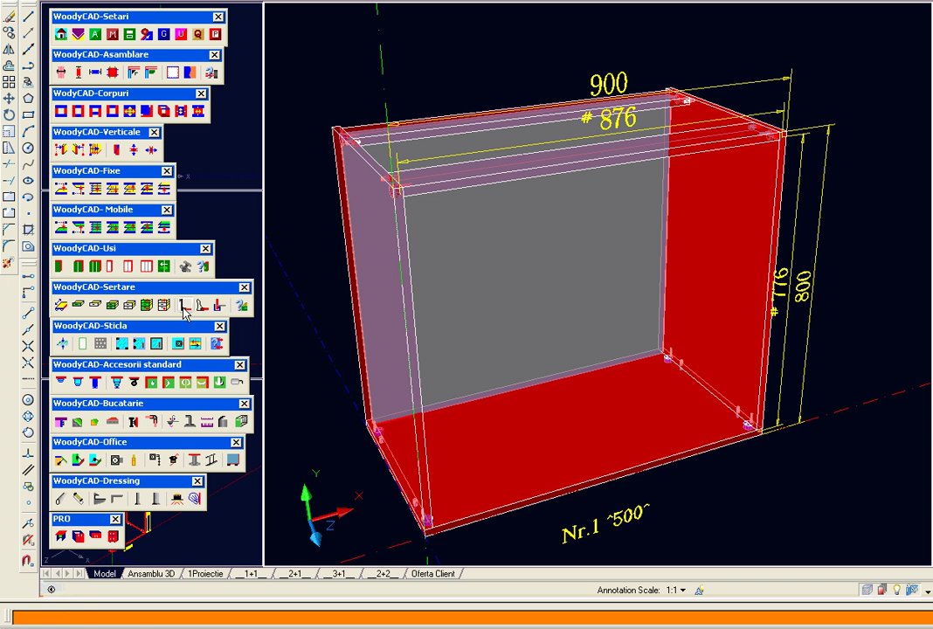
right_click(526, 342)
left_click(577, 425)
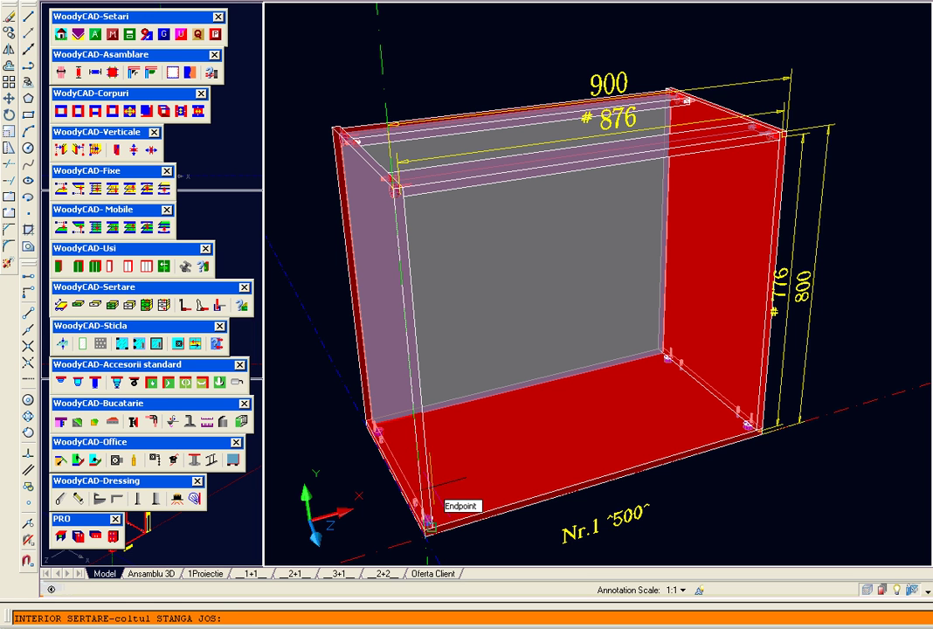
left_click(428, 523)
left_click(736, 166)
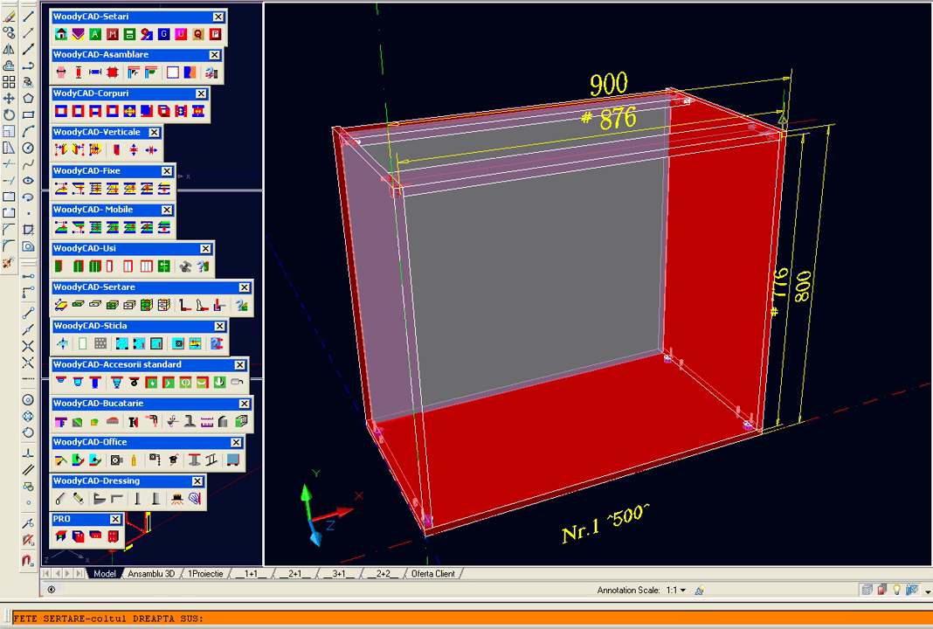
left_click(780, 133)
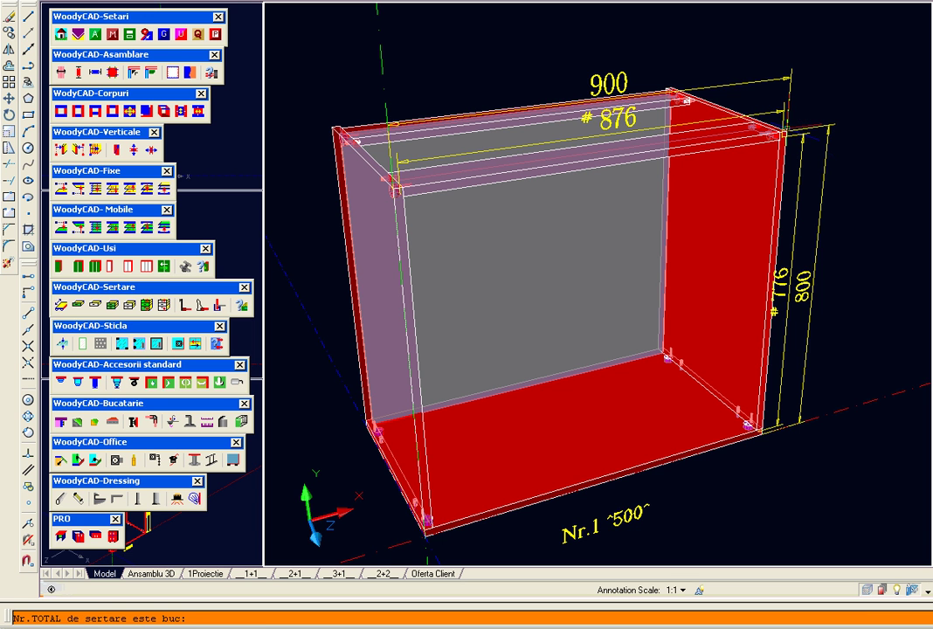
type("4")
key("Return")
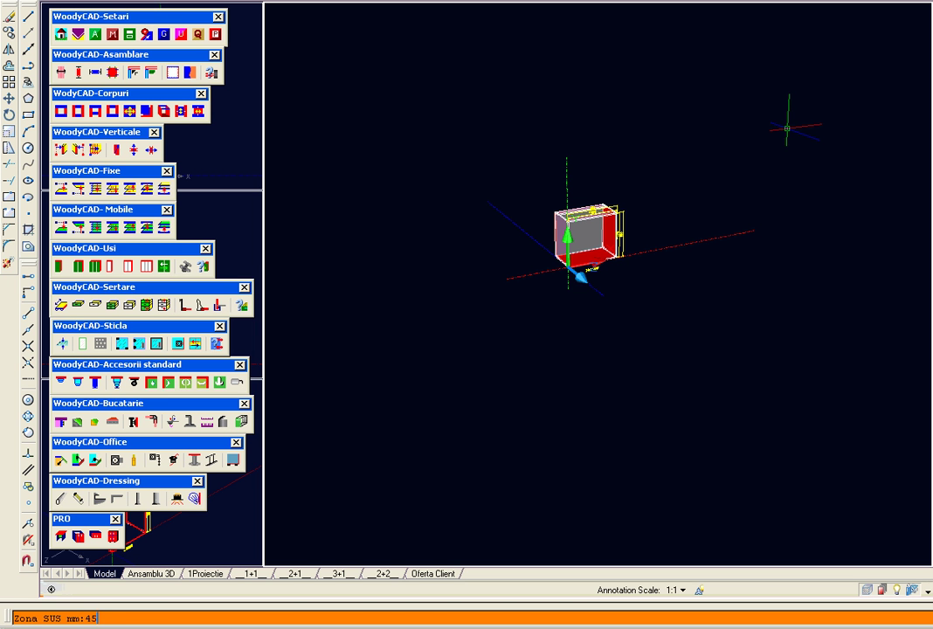
key("Return")
key("Return")
scroll(576, 218, "up", 5)
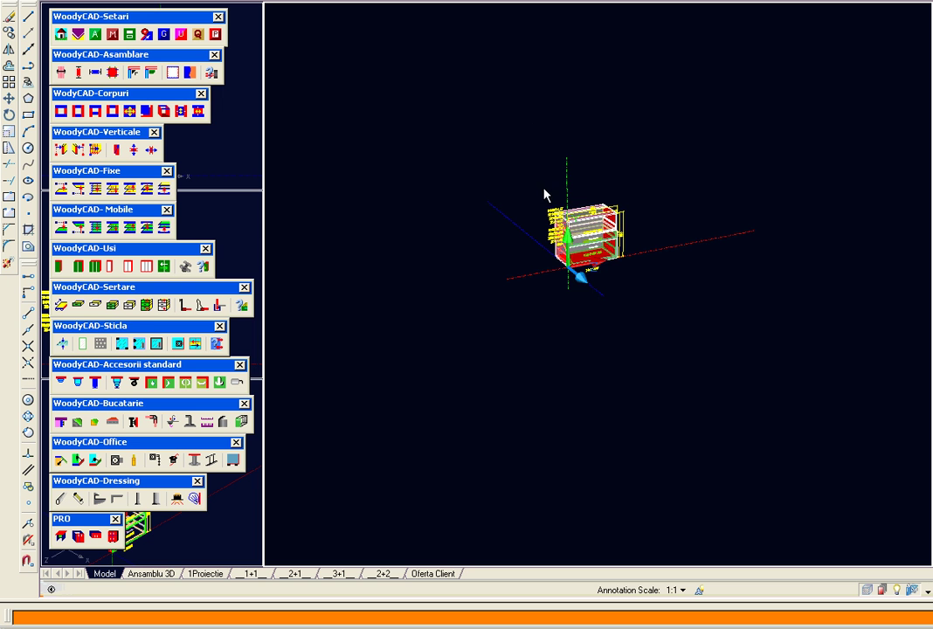
key("Escape")
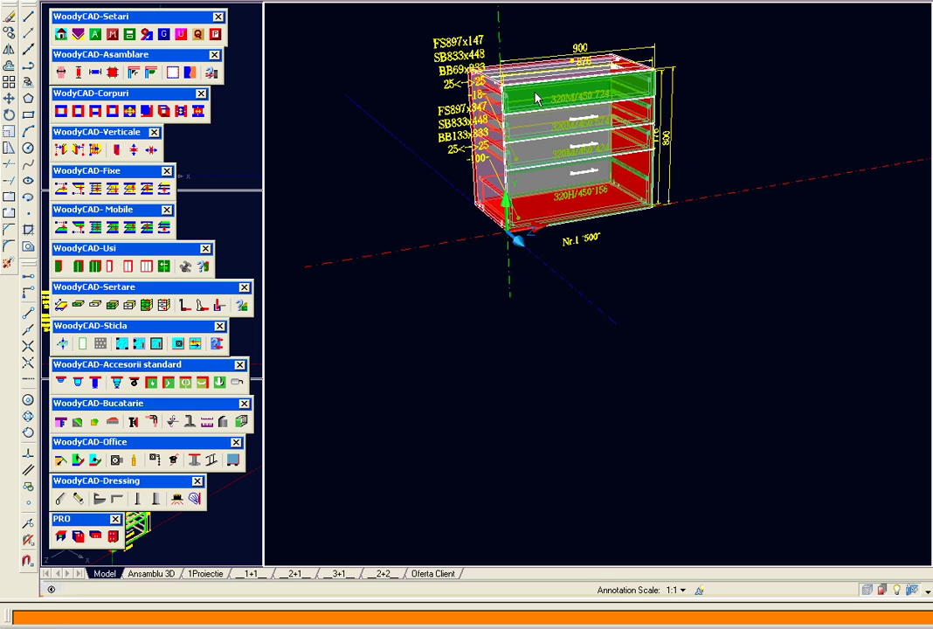
Zoom in on the drawer cabinet and pan it up and right in the view.
scroll(589, 262, "down", 3)
scroll(592, 212, "up", 1)
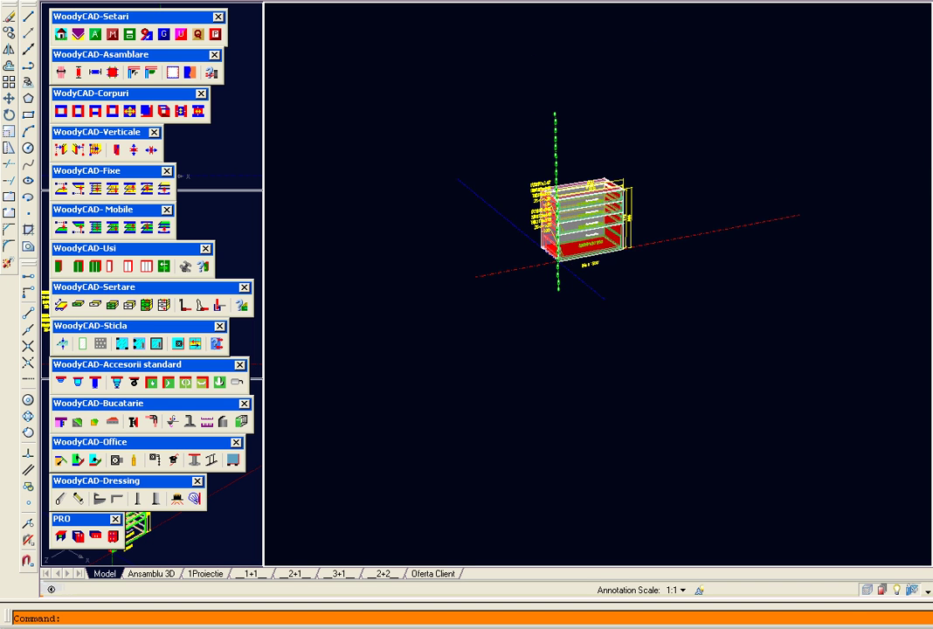
scroll(596, 175, "up", 2)
scroll(599, 139, "up", 1)
scroll(599, 140, "up", 1)
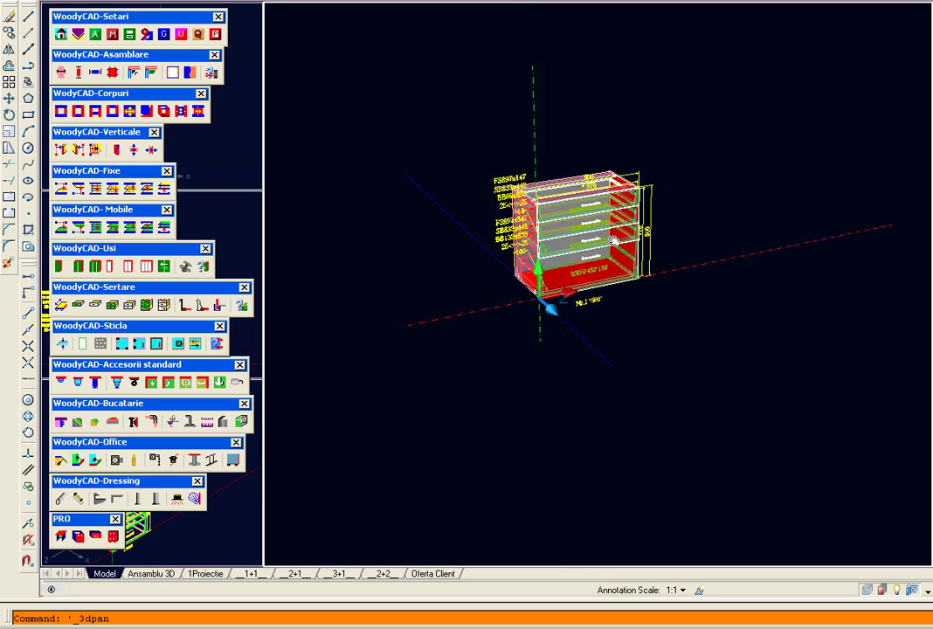
scroll(598, 141, "up", 1)
scroll(598, 141, "up", 2)
scroll(598, 140, "up", 1)
left_click_drag(510, 356, 693, 200)
Orbit to a left-front perspective so the drawer labels are readable.
scroll(607, 72, "down", 2)
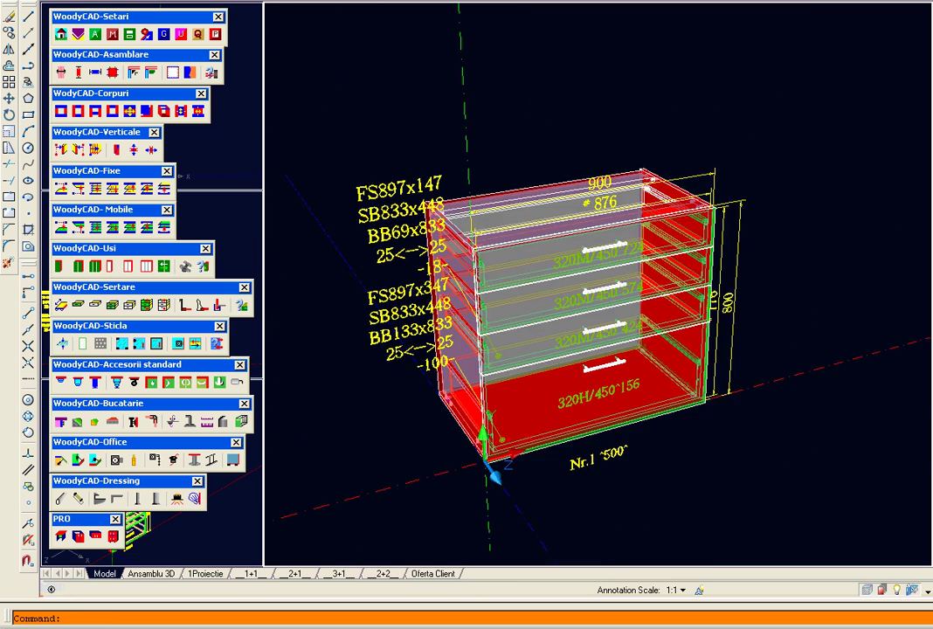
mouse_move(551, 401)
left_mouse_down()
mouse_move(716, 385)
mouse_move(681, 386)
mouse_move(660, 411)
mouse_move(647, 329)
mouse_move(524, 223)
mouse_move(722, 392)
mouse_move(589, 329)
mouse_move(644, 400)
mouse_move(530, 343)
mouse_move(576, 384)
mouse_move(616, 389)
left_mouse_up()
key("Escape")
scroll(599, 296, "down", 1)
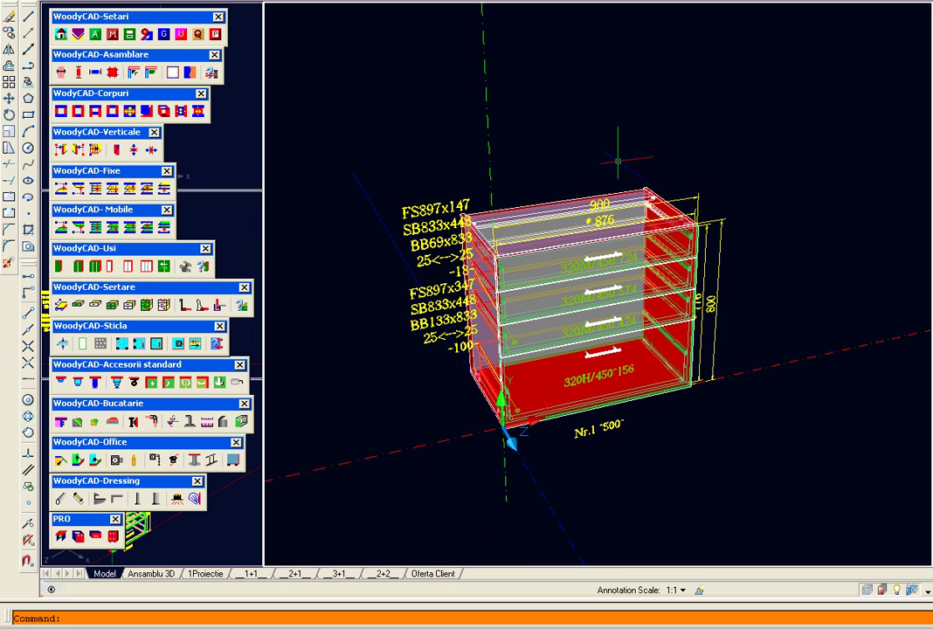
left_click(96, 1)
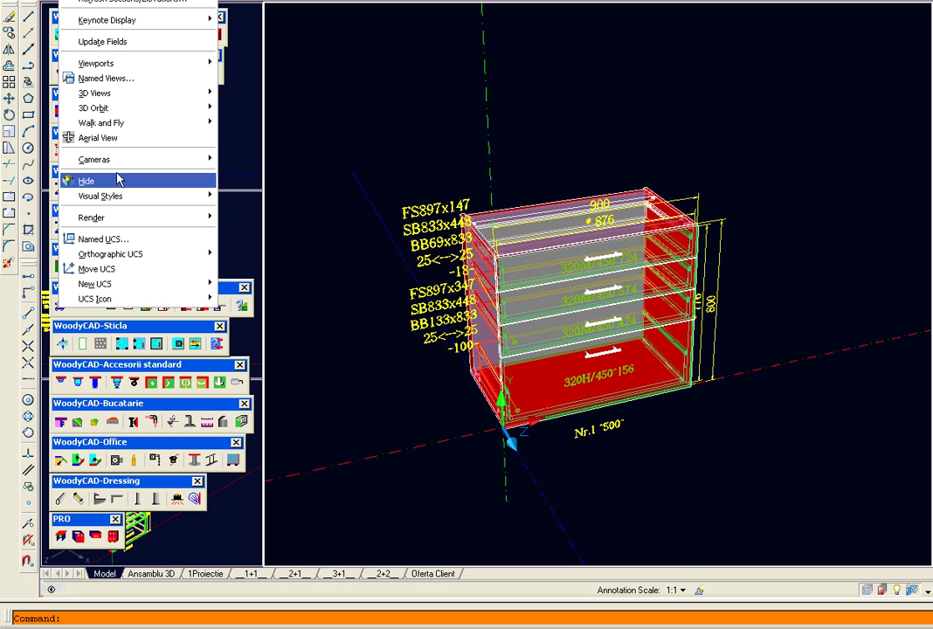
Switch to the 2D Wireframe visual style and zoom to cabinet Nr.1's front elevation.
mouse_move(101, 195)
left_click(253, 194)
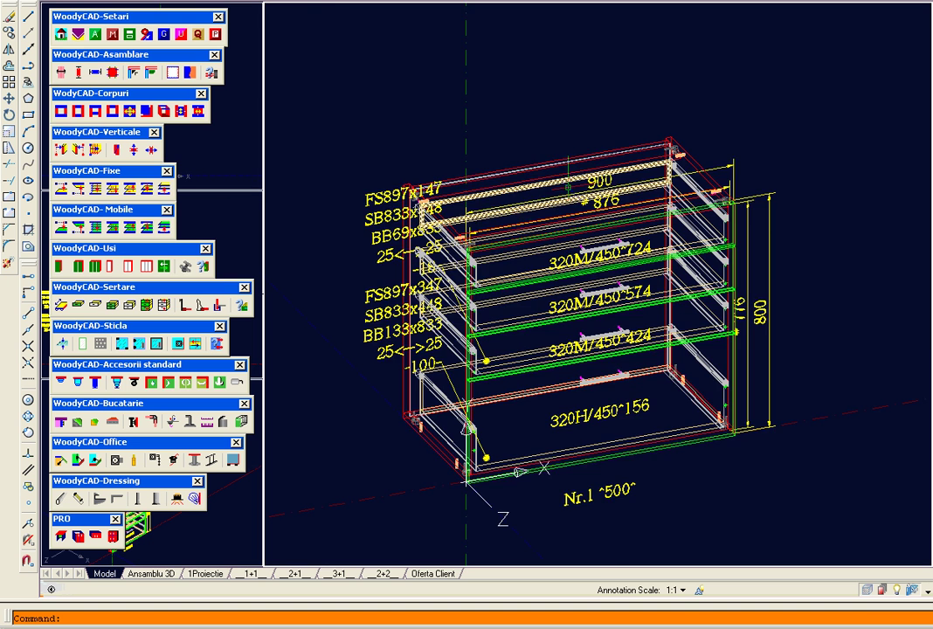
scroll(452, 165, "down", 3)
scroll(759, 173, "down", 3)
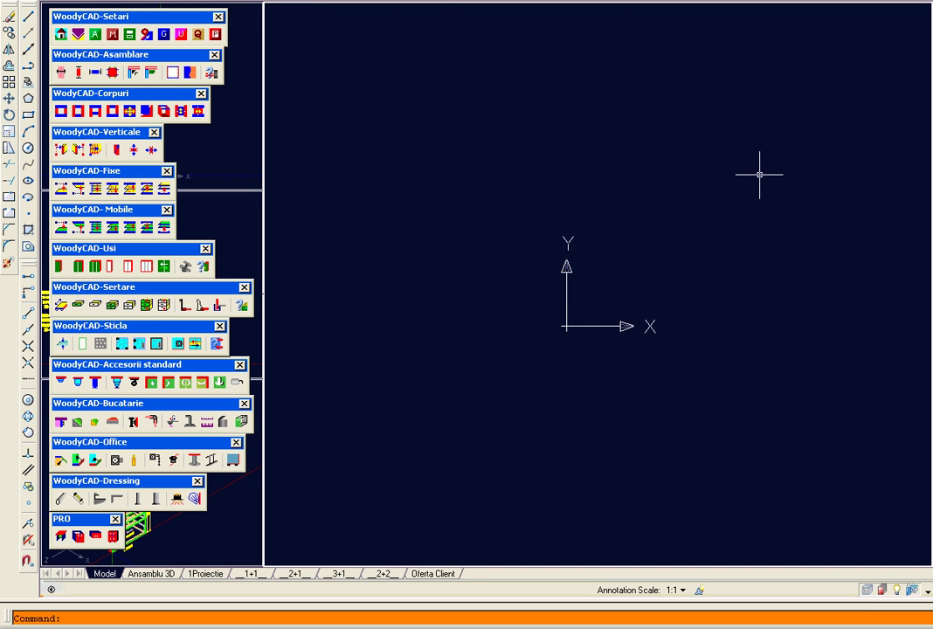
scroll(646, 212, "up", 3)
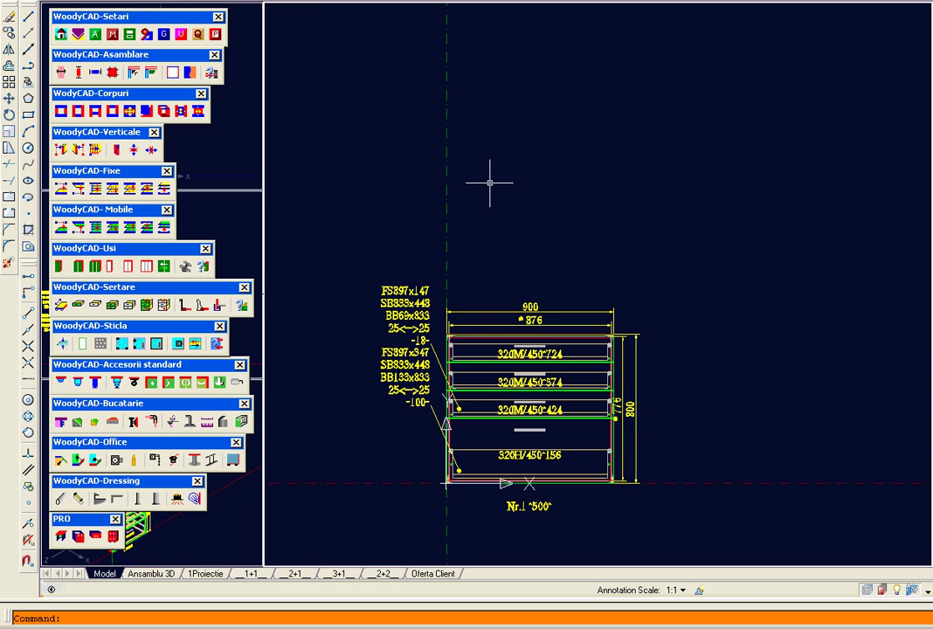
scroll(424, 176, "up", 2)
scroll(481, 424, "down", 2)
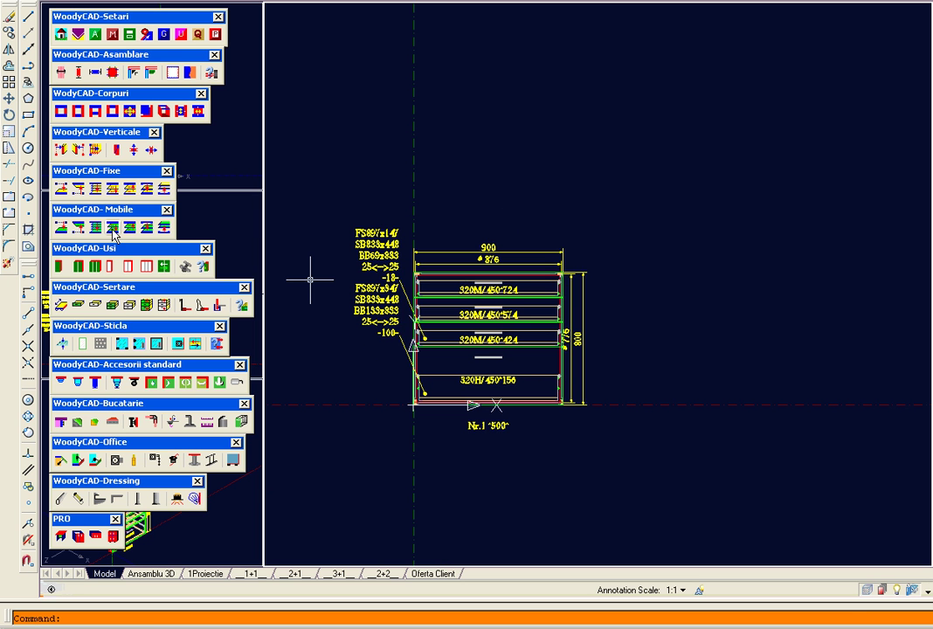
Insert cabinet Nr.2 beside Nr.1: 800 wide, 800 high and 400 deep.
left_click(61, 111)
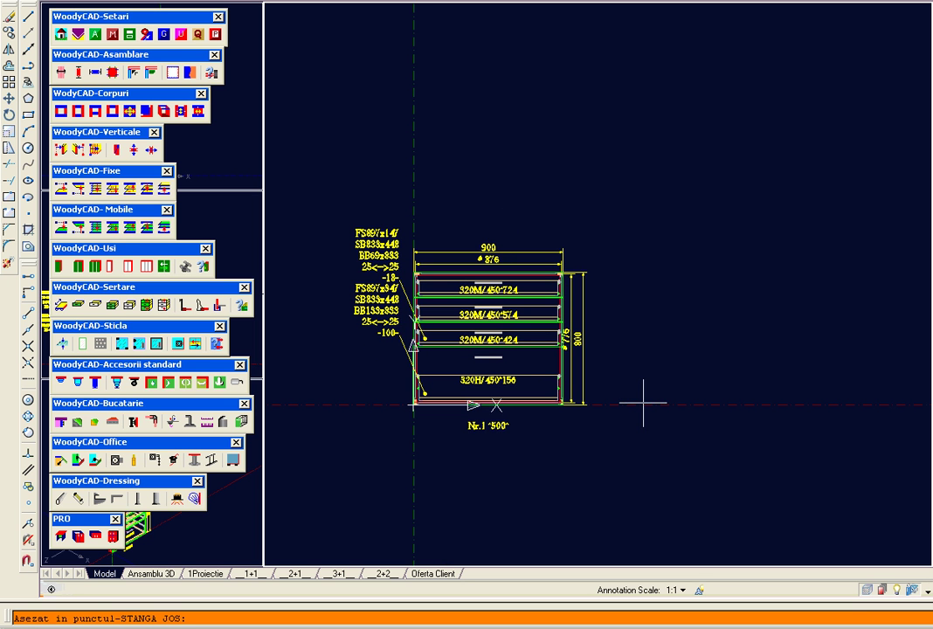
scroll(646, 405, "up", 4)
scroll(599, 405, "up", 2)
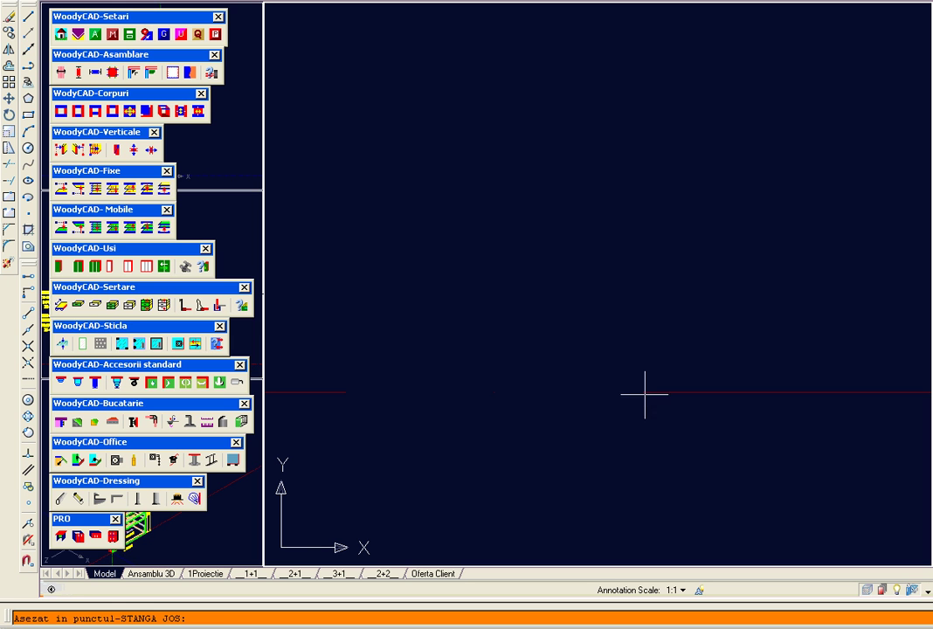
key("F9")
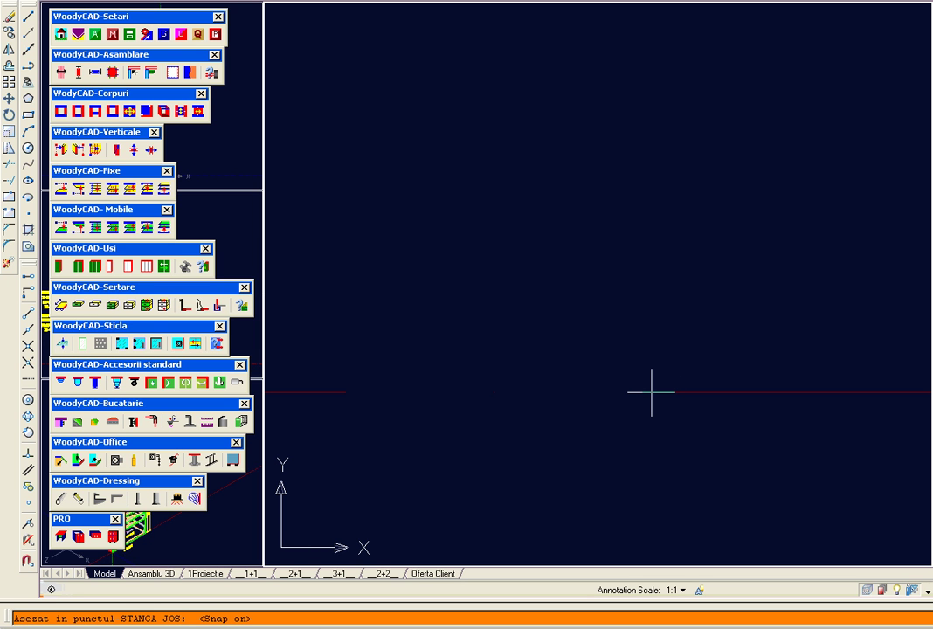
left_click(650, 392)
type("80")
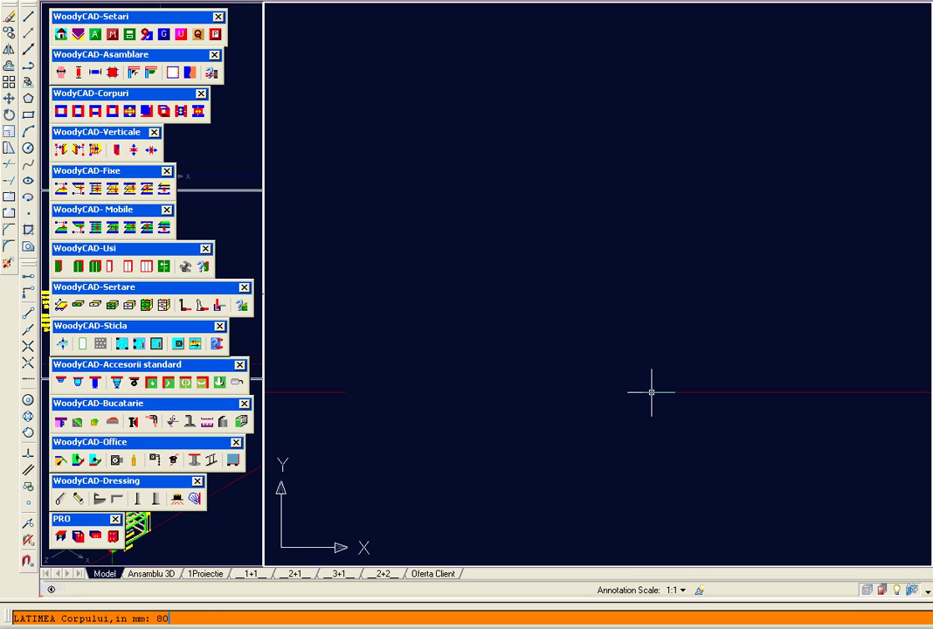
key("Return")
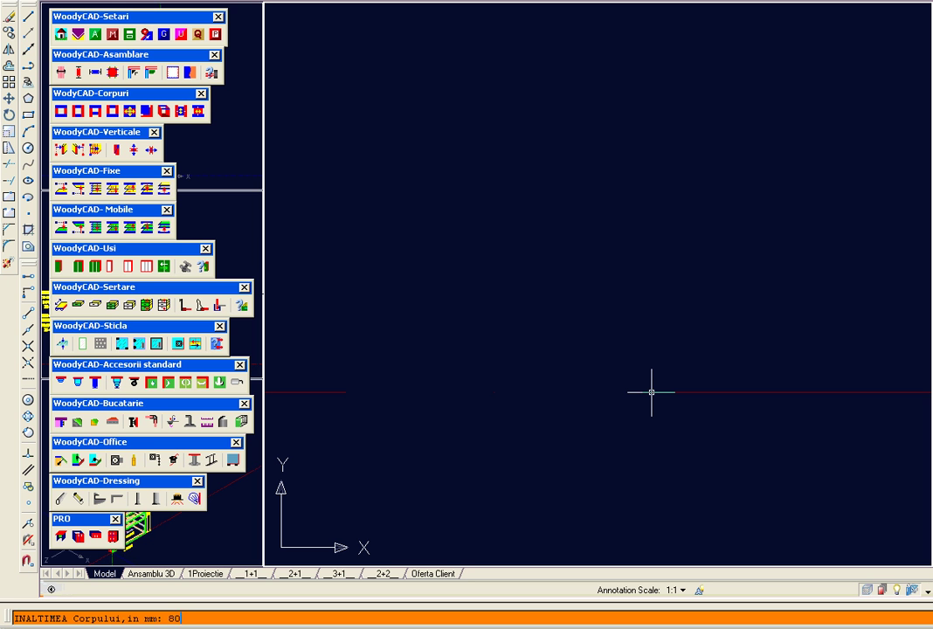
key("Return")
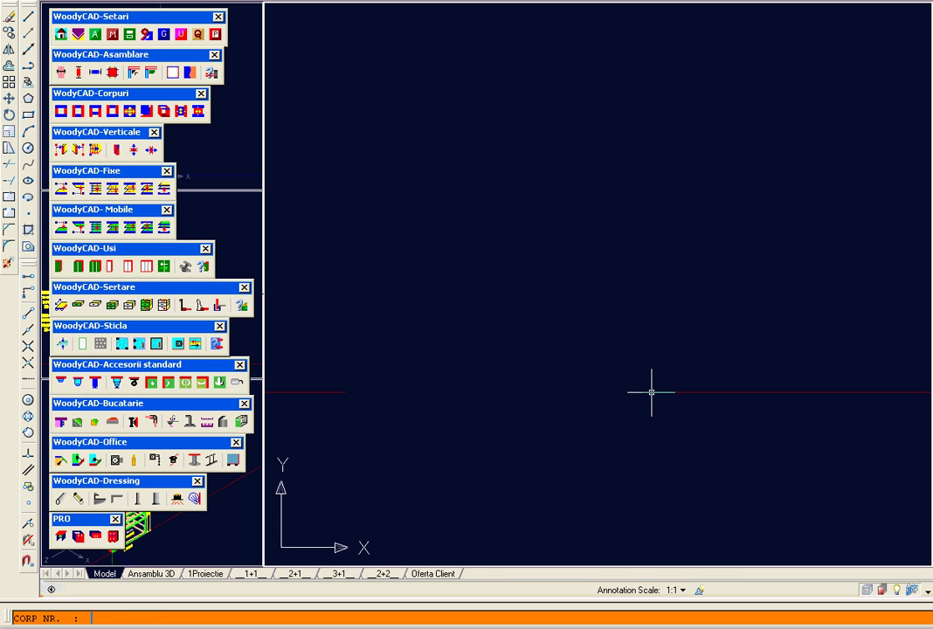
key("Return")
type("400")
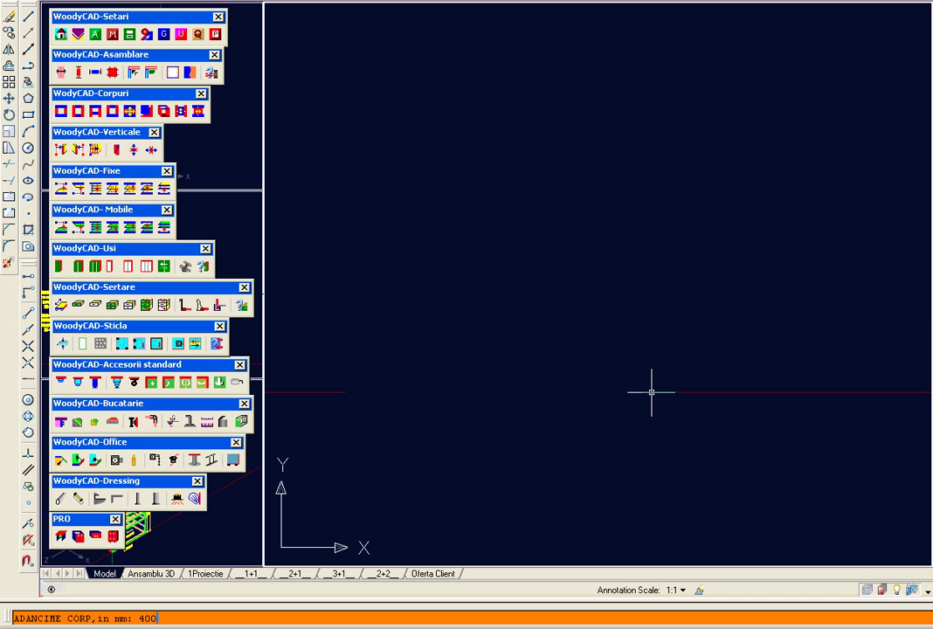
key("Return")
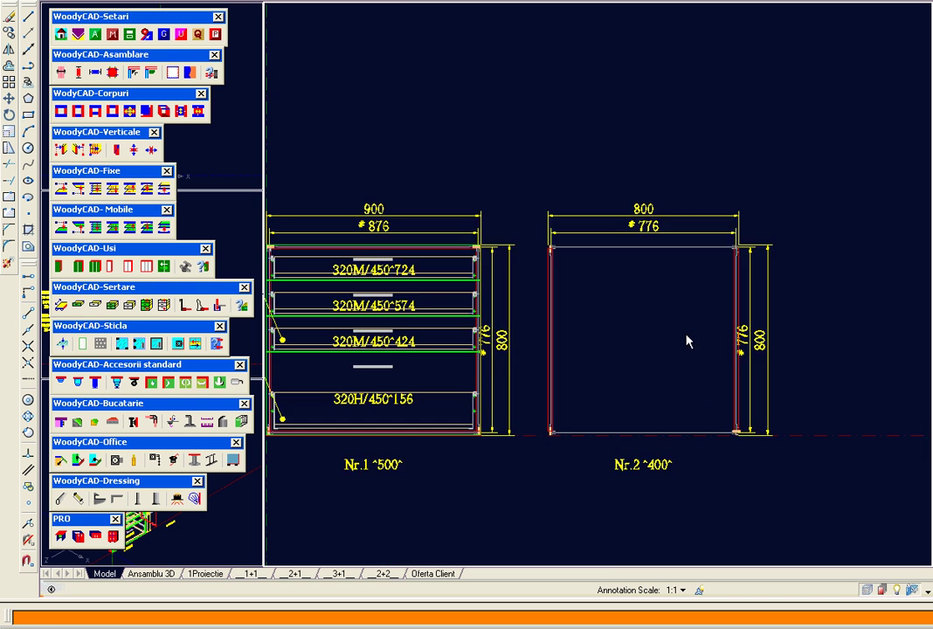
scroll(673, 343, "up", 1)
scroll(638, 349, "down", 1)
scroll(639, 354, "up", 2)
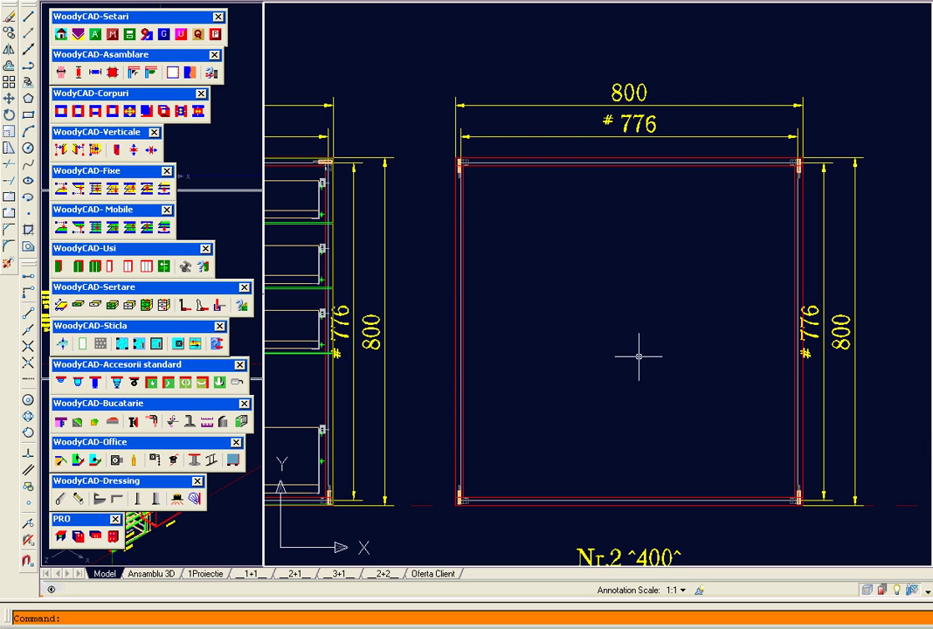
Add a central vertical divider to cabinet Nr.2, leaving two 373 mm compartments.
left_click(98, 151)
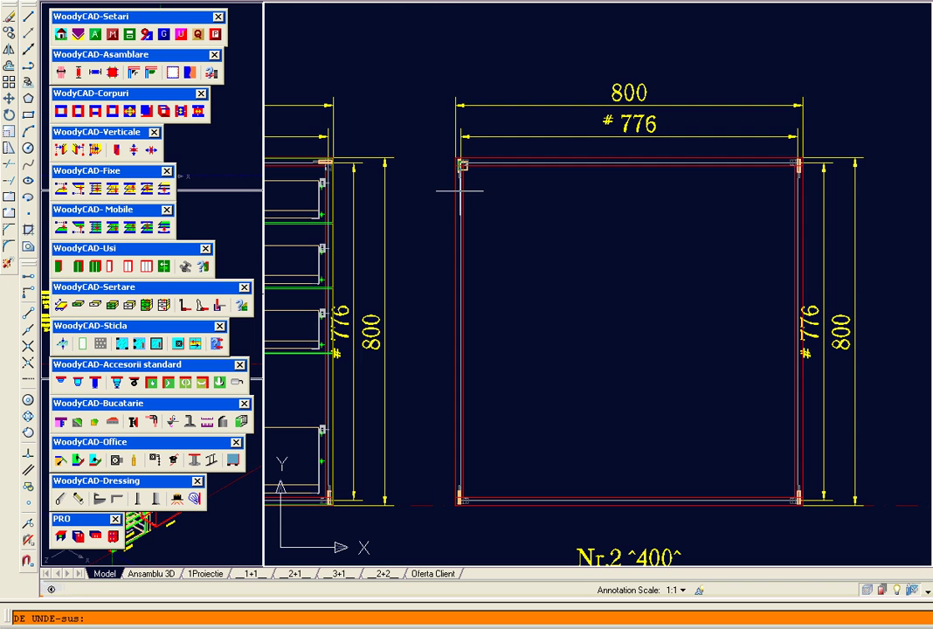
scroll(472, 177, "up", 5)
scroll(420, 120, "down", 1)
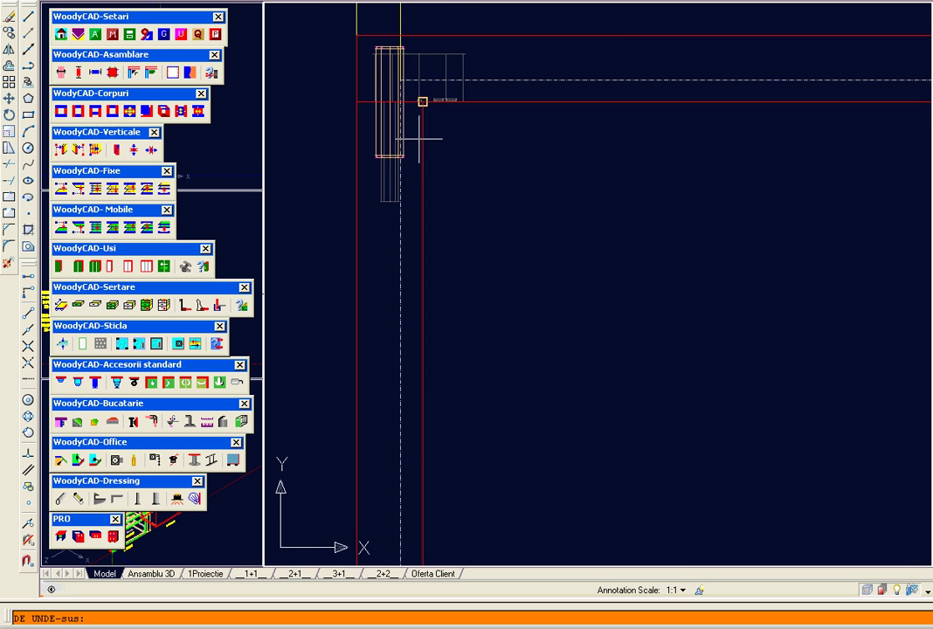
left_click(423, 98)
scroll(423, 98, "down", 4)
scroll(427, 402, "up", 5)
scroll(426, 402, "down", 1)
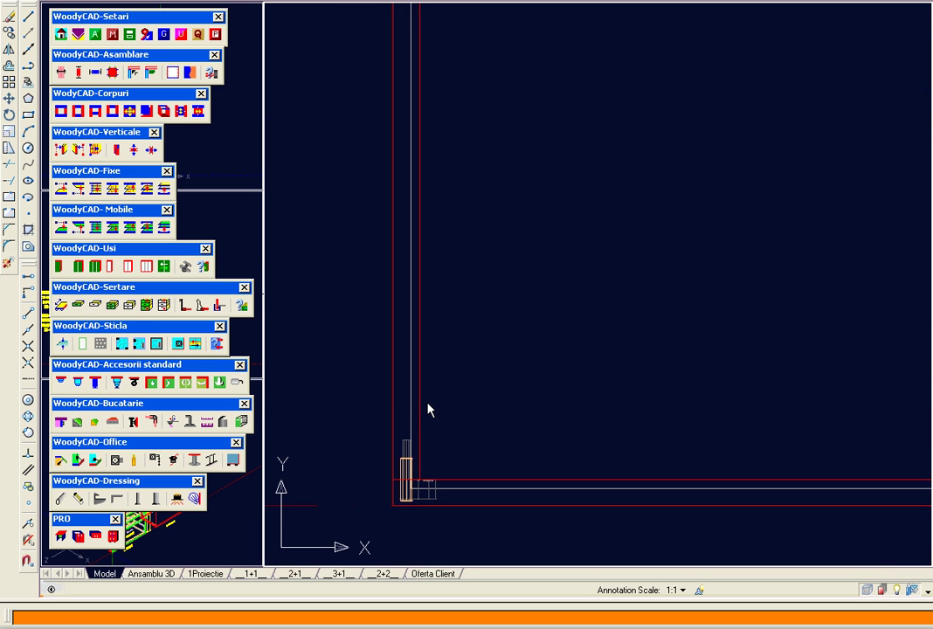
left_click(430, 408)
scroll(430, 408, "down", 4)
scroll(787, 250, "up", 2)
scroll(786, 250, "up", 3)
scroll(749, 306, "down", 1)
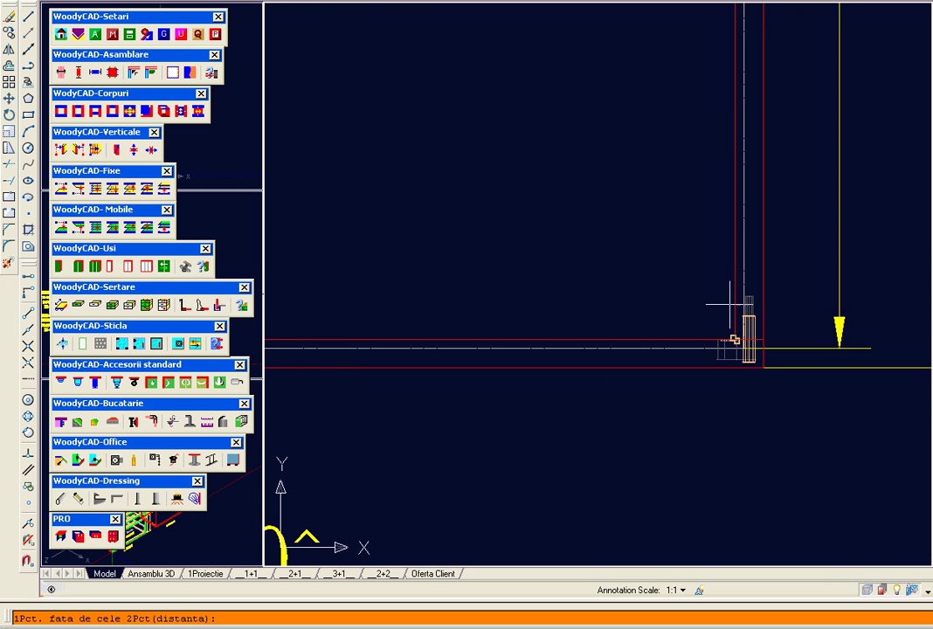
left_click(743, 310)
scroll(743, 310, "down", 4)
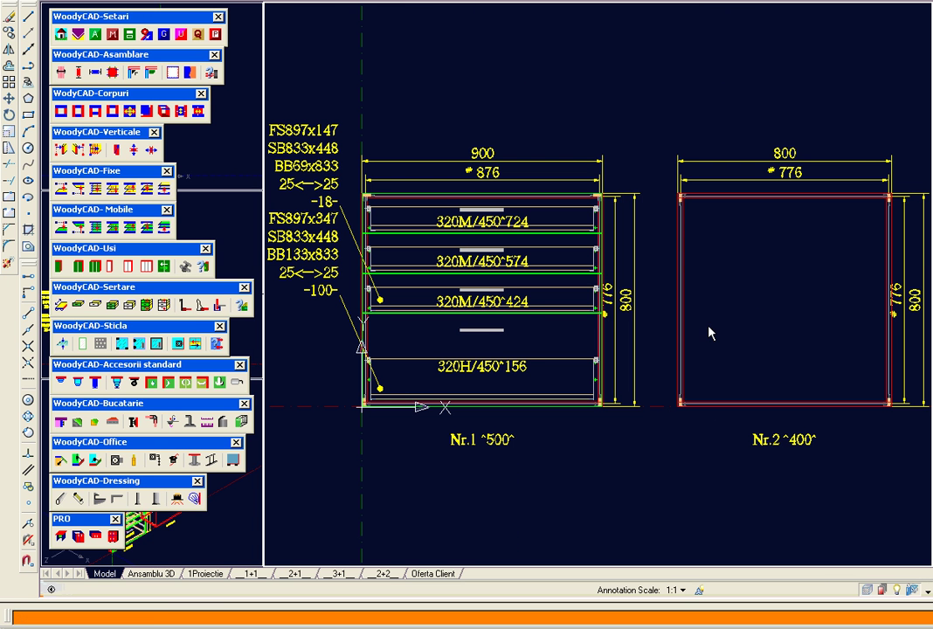
left_click(709, 332)
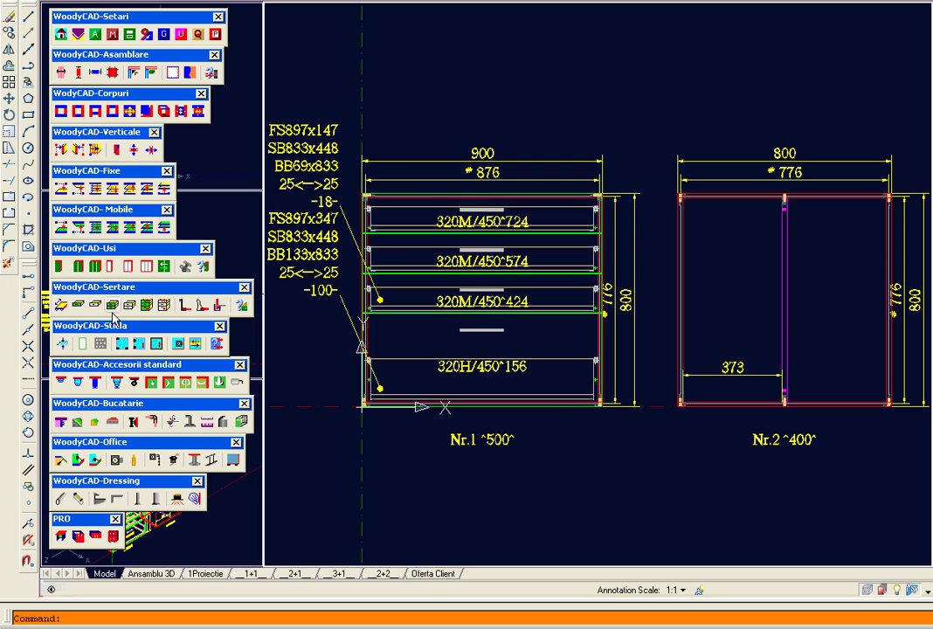
Hang a 796 by 396 door on Nr.2's left compartment with hinges at -100 and +100.
left_click(78, 267)
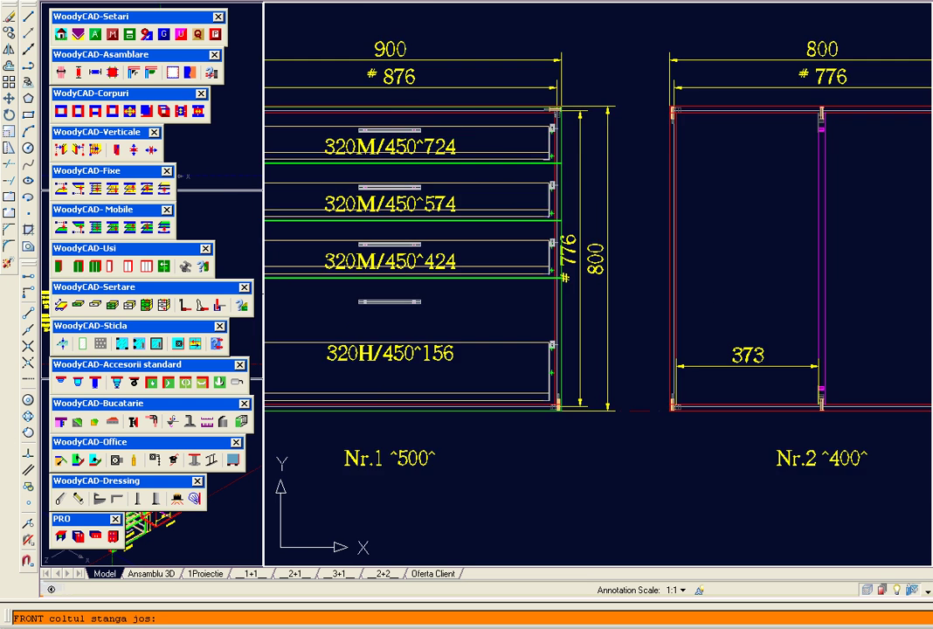
left_click(592, 451)
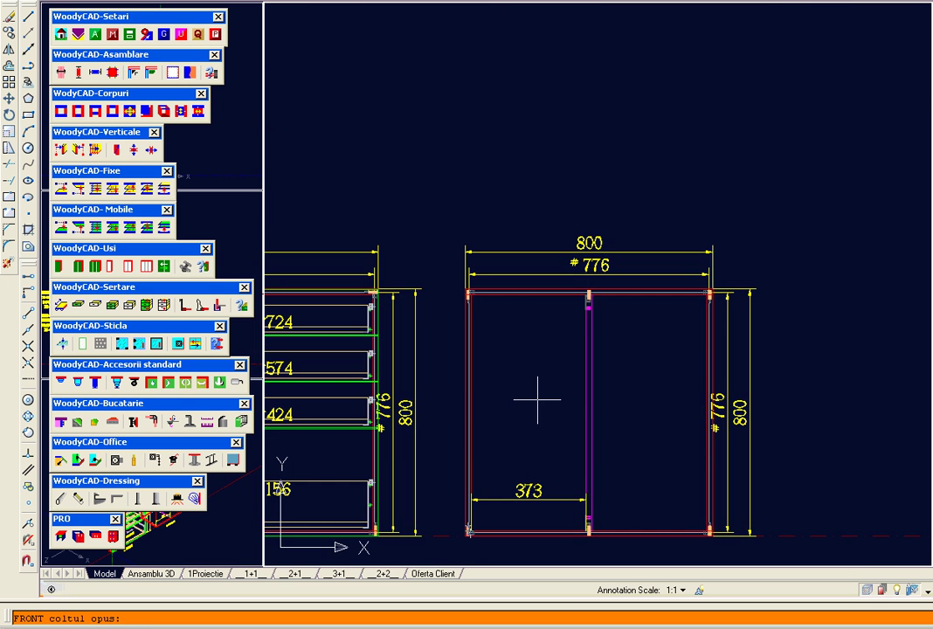
left_click(544, 310)
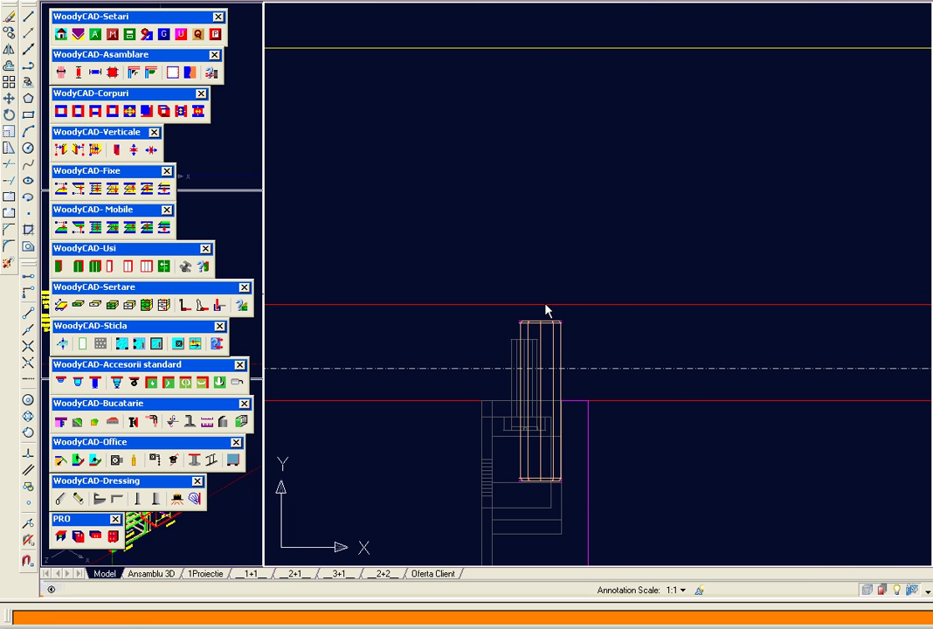
left_click(182, 278)
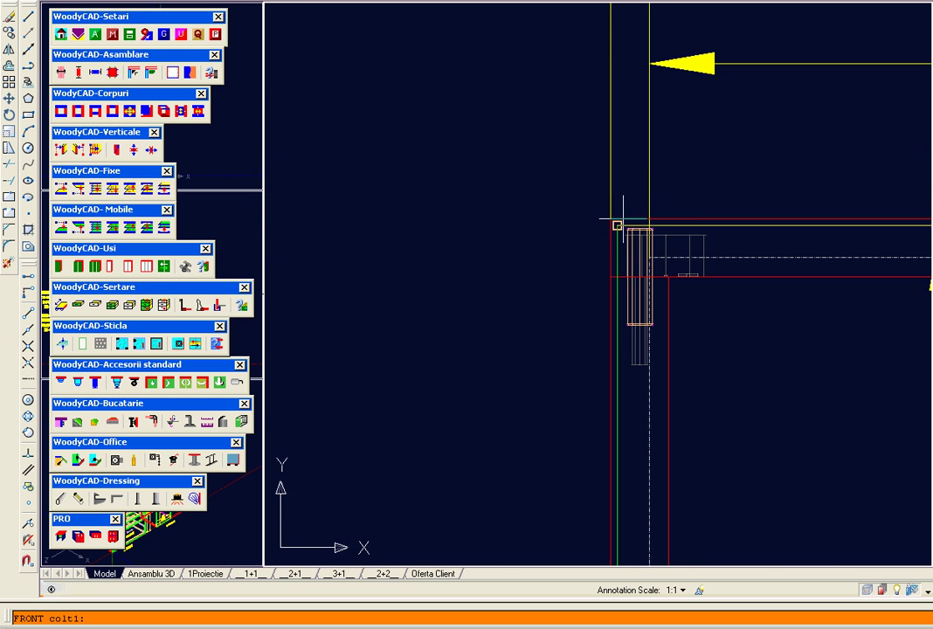
left_click(617, 224)
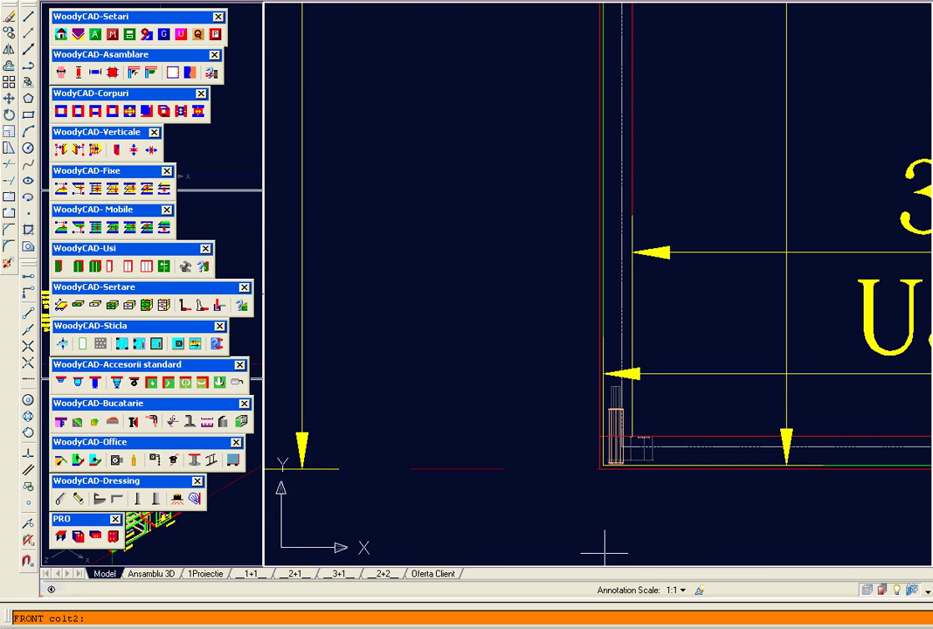
left_click(602, 416)
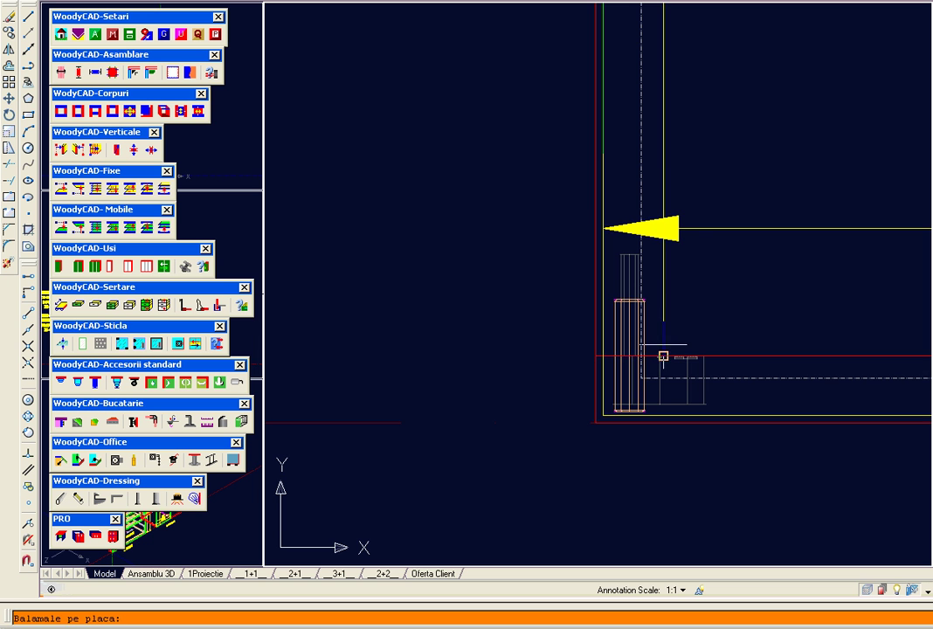
scroll(713, 309, "up", 2)
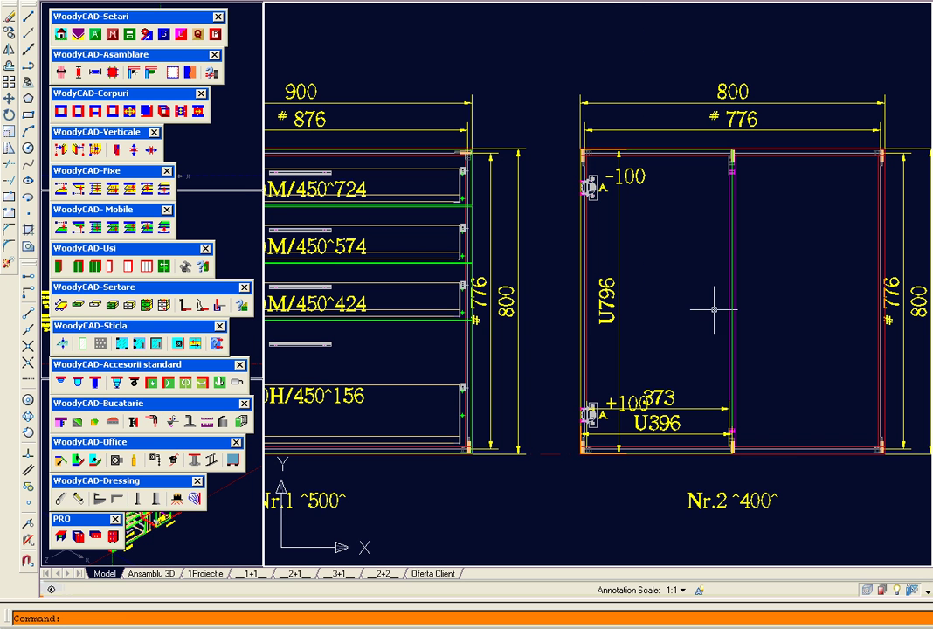
Add two movable PM shelves spaced 250 mm apart in Nr.2's left compartment.
left_click(115, 229)
scroll(610, 140, "up", 2)
scroll(609, 139, "up", 1)
scroll(656, 200, "down", 1)
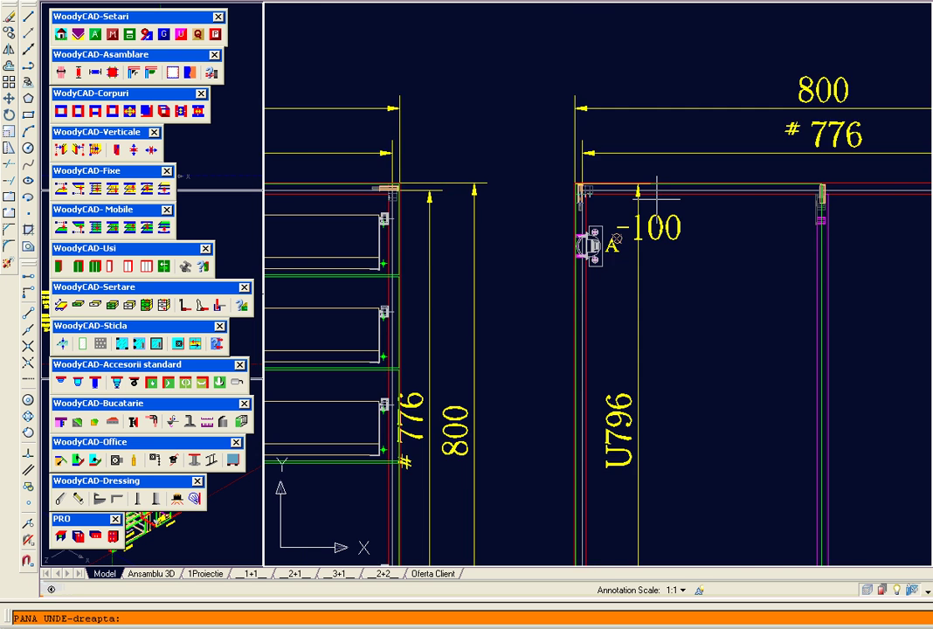
scroll(656, 200, "up", 2)
scroll(833, 208, "up", 3)
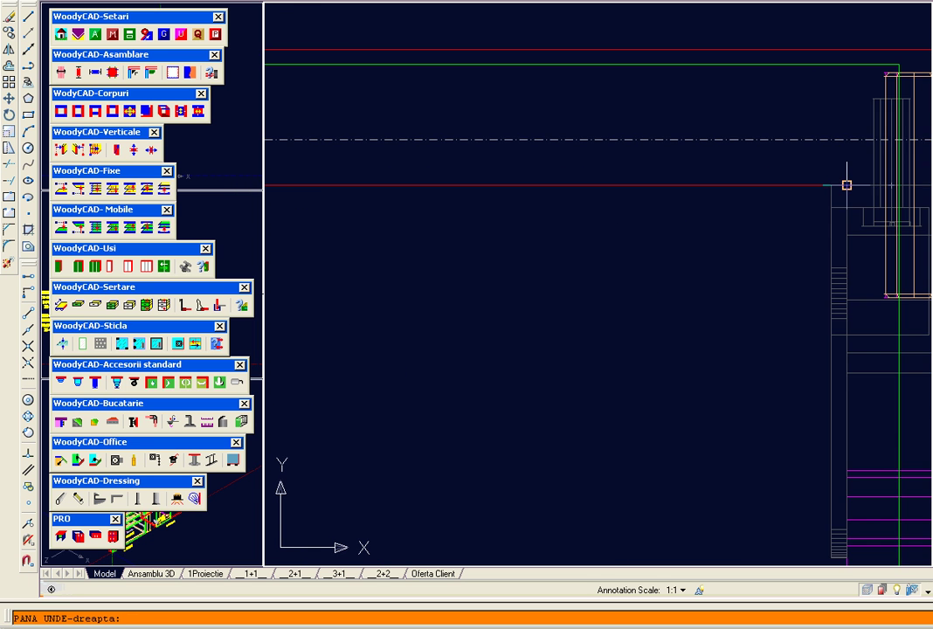
left_click(846, 185)
scroll(770, 283, "down", 5)
scroll(787, 387, "up", 2)
scroll(760, 427, "up", 2)
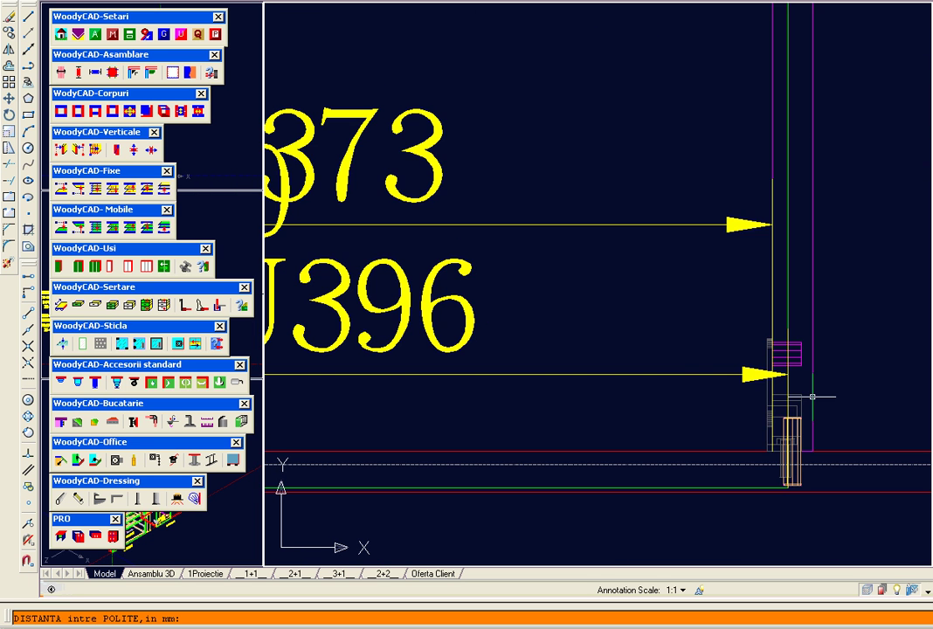
scroll(812, 397, "down", 1)
middle_click_drag(812, 397, 506, 423)
type("250")
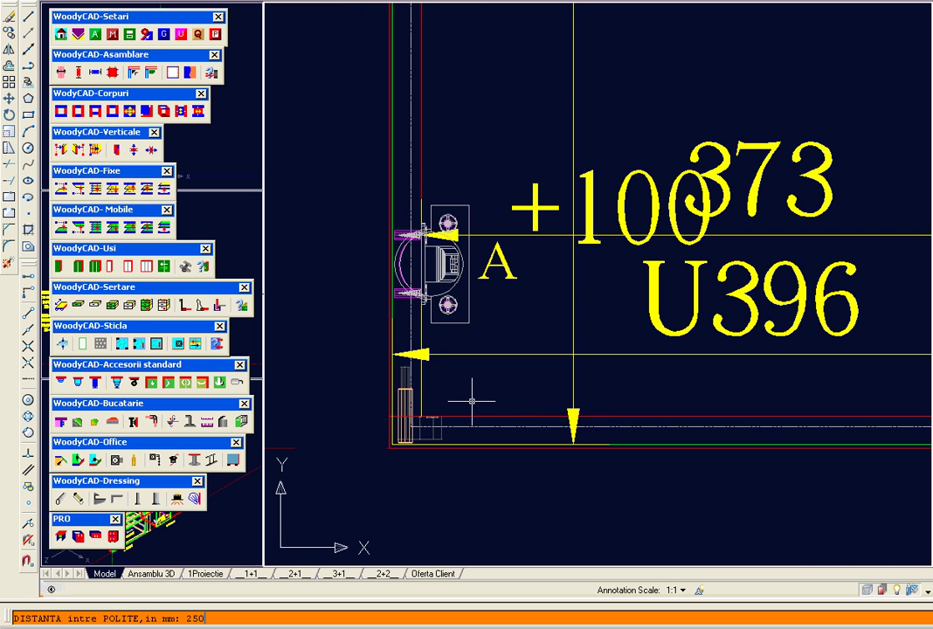
key("Return")
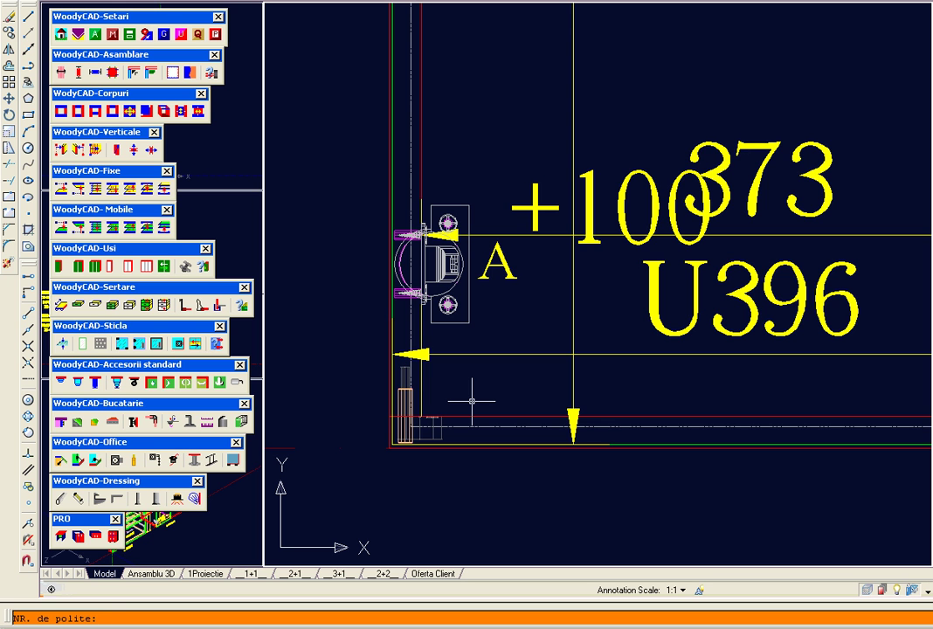
type("2")
key("Return")
scroll(650, 384, "up", 3)
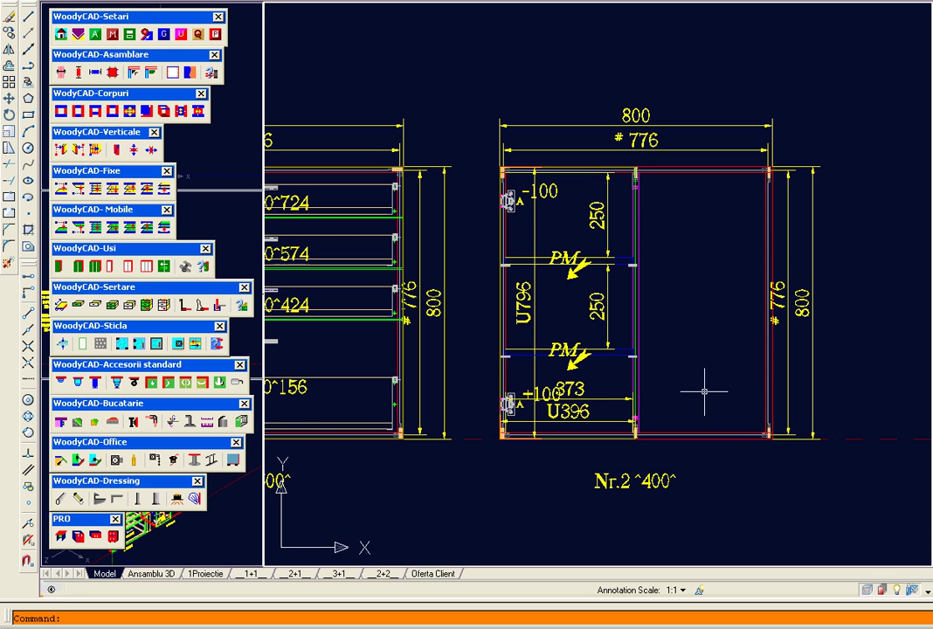
Place two PM shelves in Nr.2's right compartment, making three equal 242 mm gaps.
left_click(96, 229)
scroll(656, 187, "up", 3)
scroll(603, 150, "up", 2)
scroll(583, 115, "up", 2)
scroll(584, 141, "down", 4)
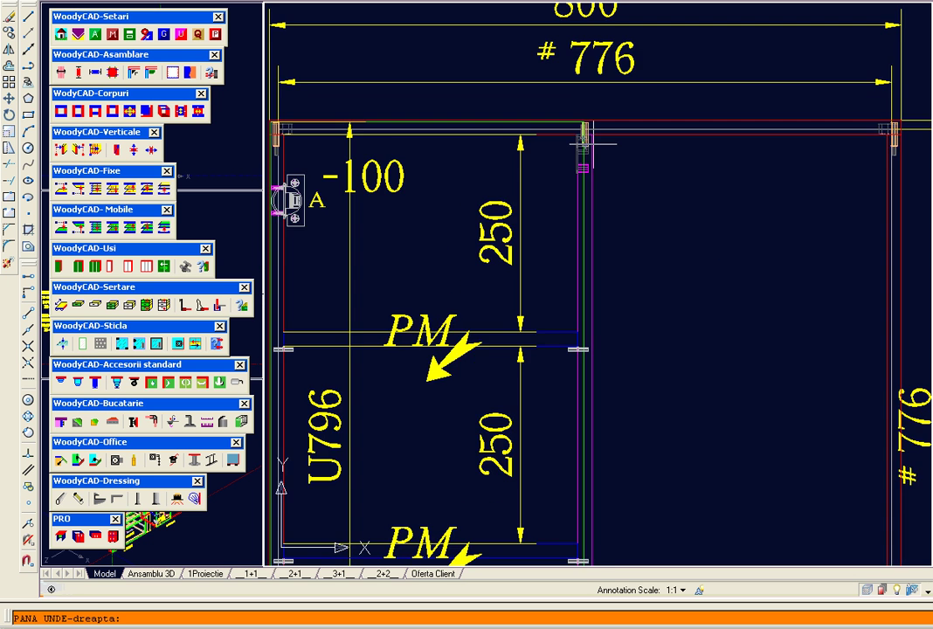
left_click(882, 153)
scroll(882, 154, "down", 4)
scroll(664, 367, "up", 3)
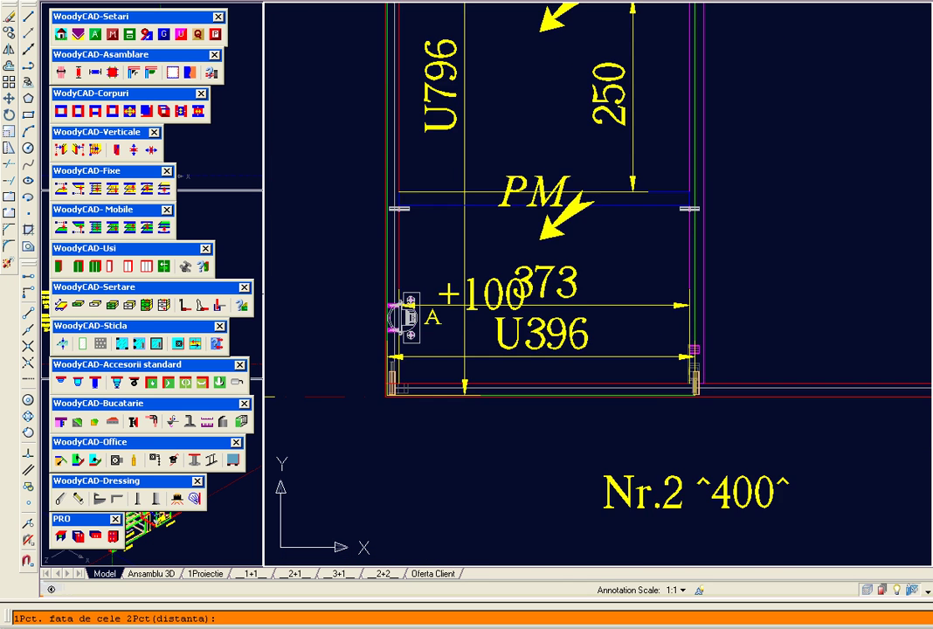
scroll(646, 381, "up", 2)
left_click(641, 378)
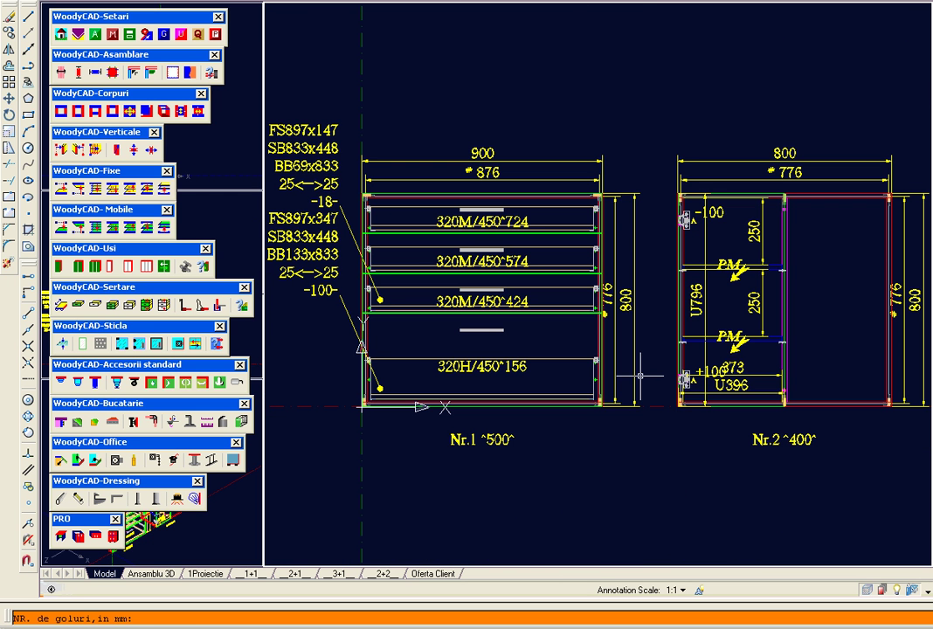
type("3")
key("Return")
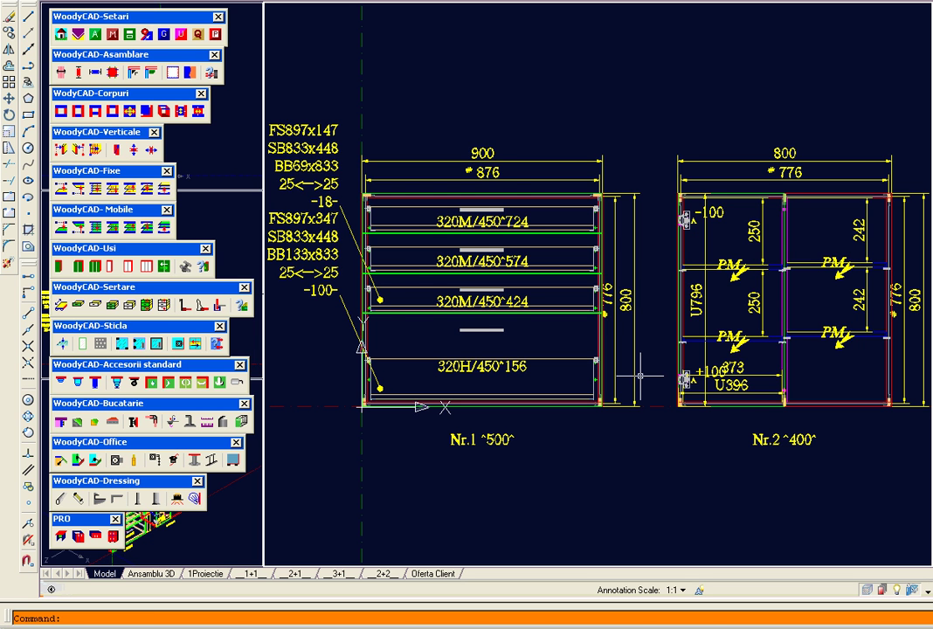
Add a glass front over cabinet Nr.2's right compartment, from lower-left to upper-right corner.
left_click(150, 348)
scroll(786, 393, "up", 3)
scroll(769, 376, "up", 3)
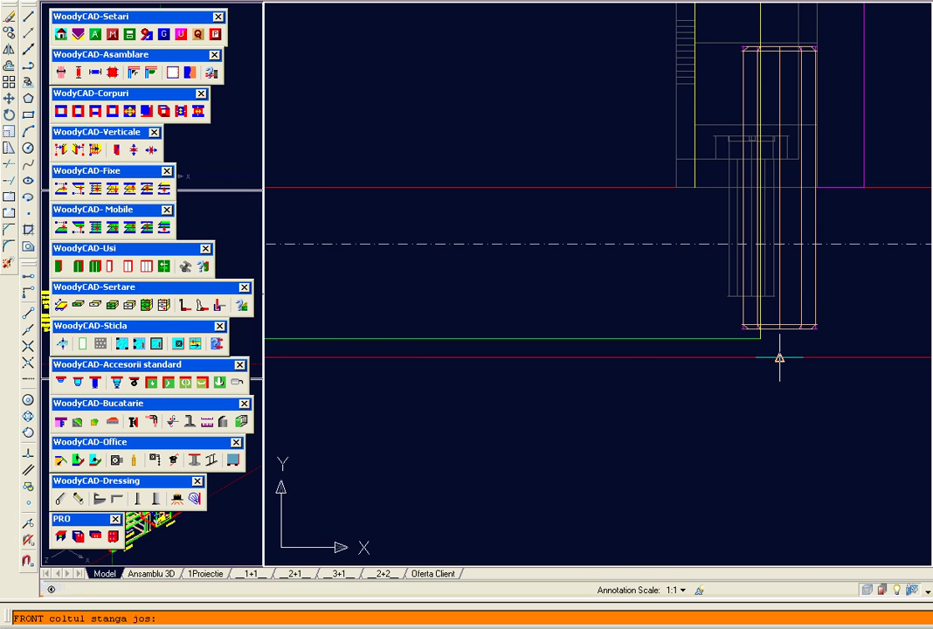
left_click(779, 358)
scroll(779, 358, "down", 3)
scroll(562, 228, "down", 2)
scroll(579, 193, "up", 3)
scroll(728, 203, "up", 3)
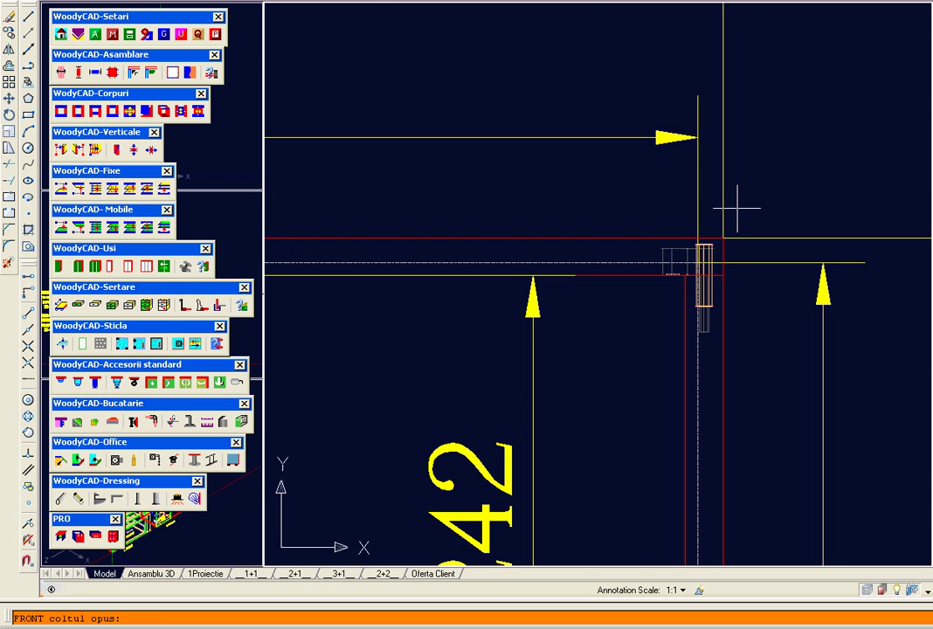
left_click(735, 230)
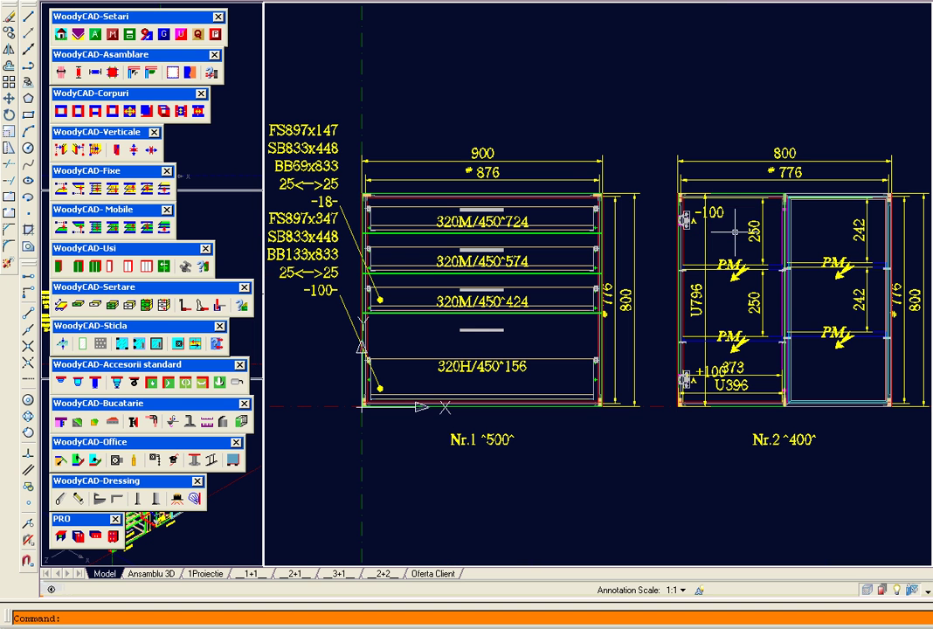
Fit a standard vertical handle at the top of the door edges beside cabinet Nr.2's divider.
left_click(201, 382)
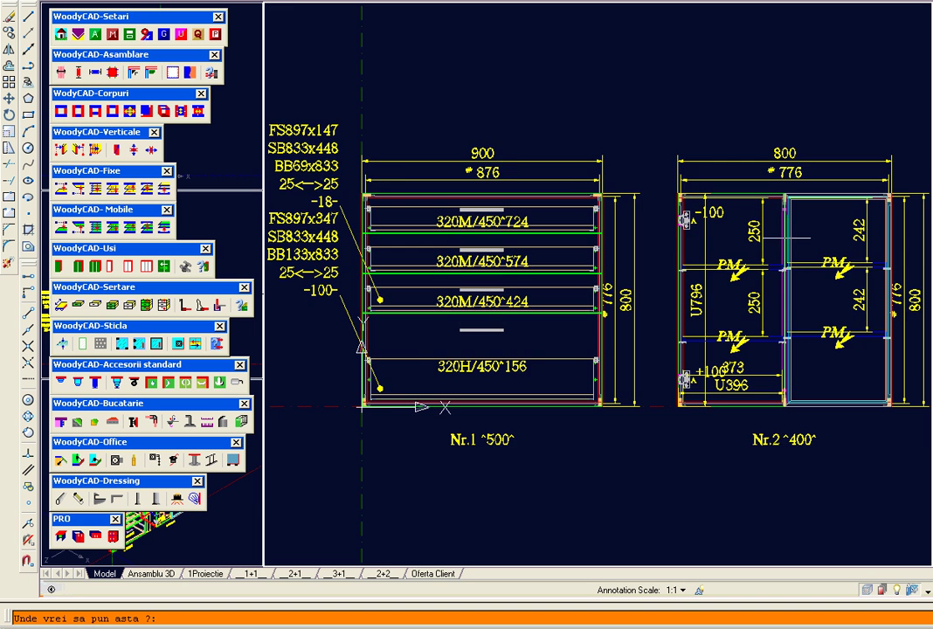
scroll(786, 238, "up", 4)
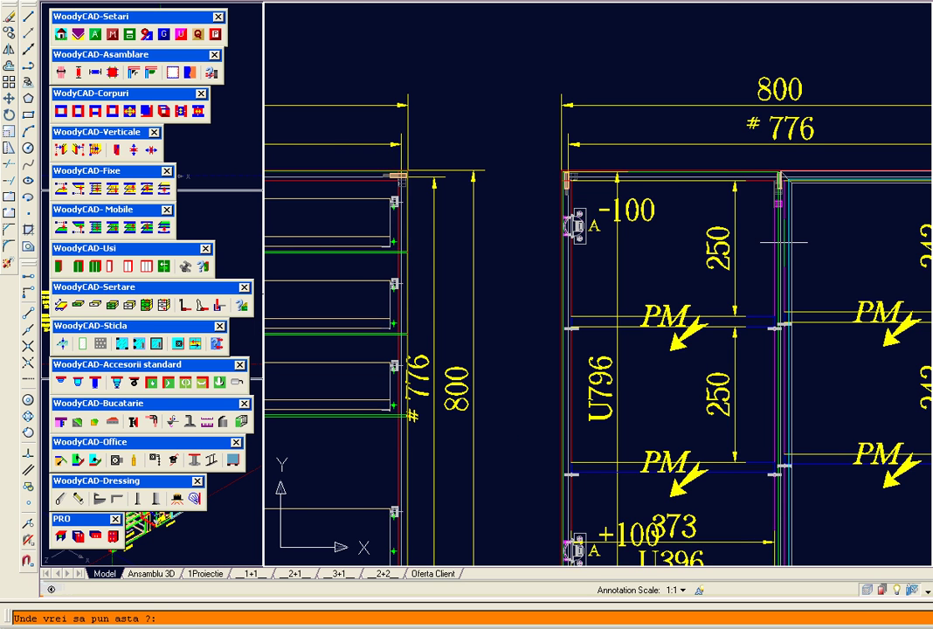
scroll(781, 242, "up", 3)
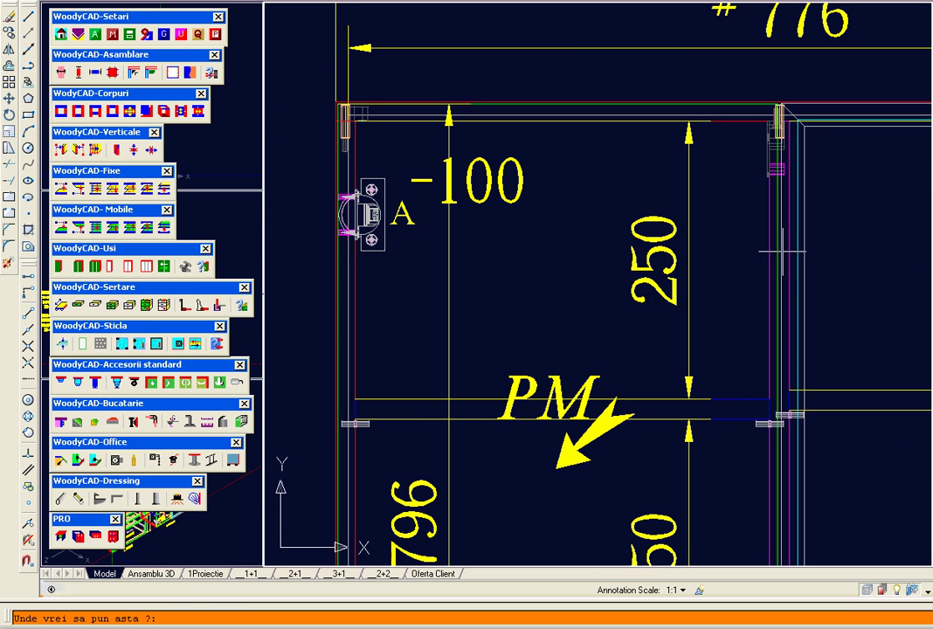
scroll(777, 312, "up", 1)
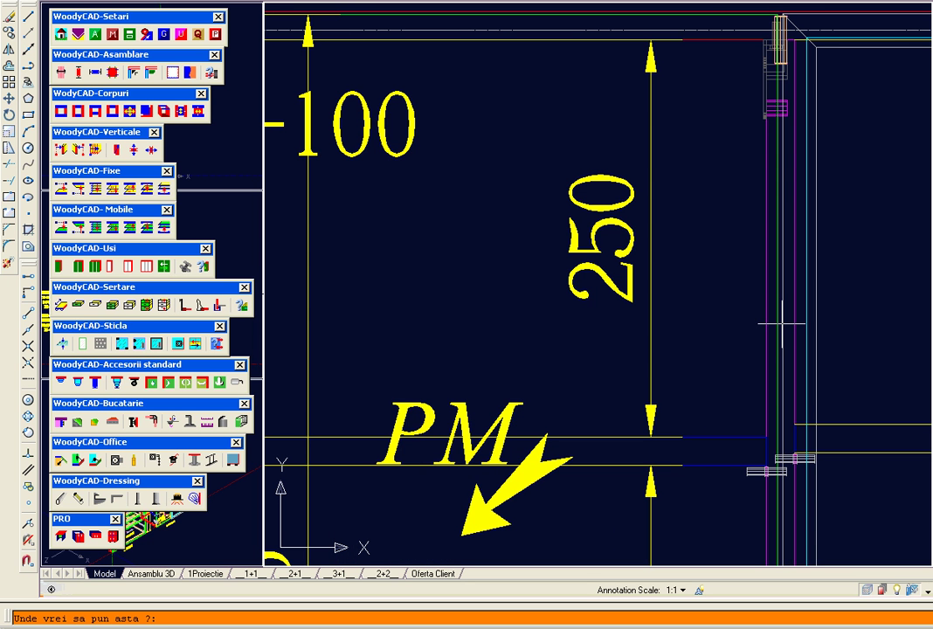
left_click(780, 176)
scroll(782, 179, "down", 5)
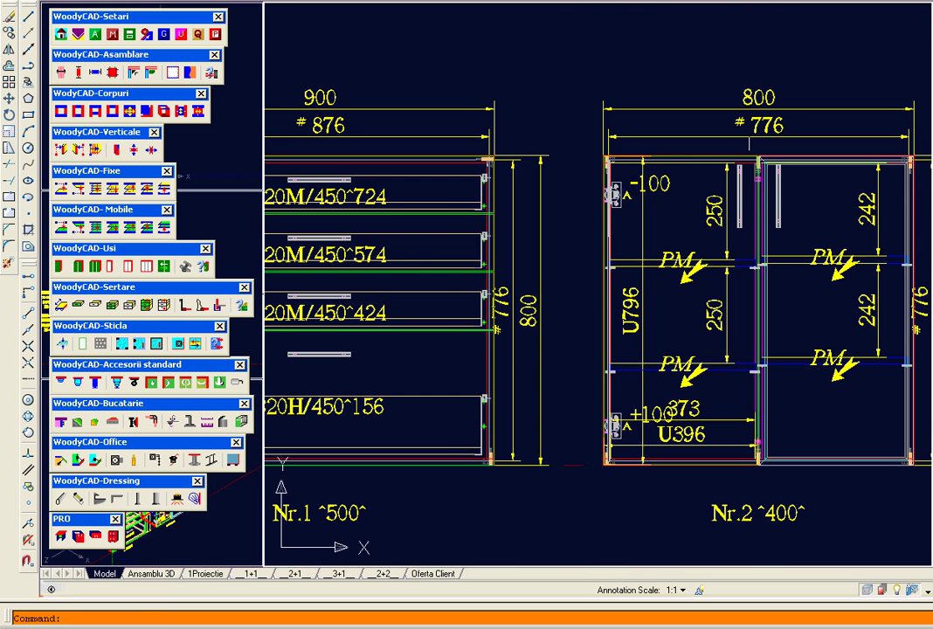
scroll(623, 93, "down", 2)
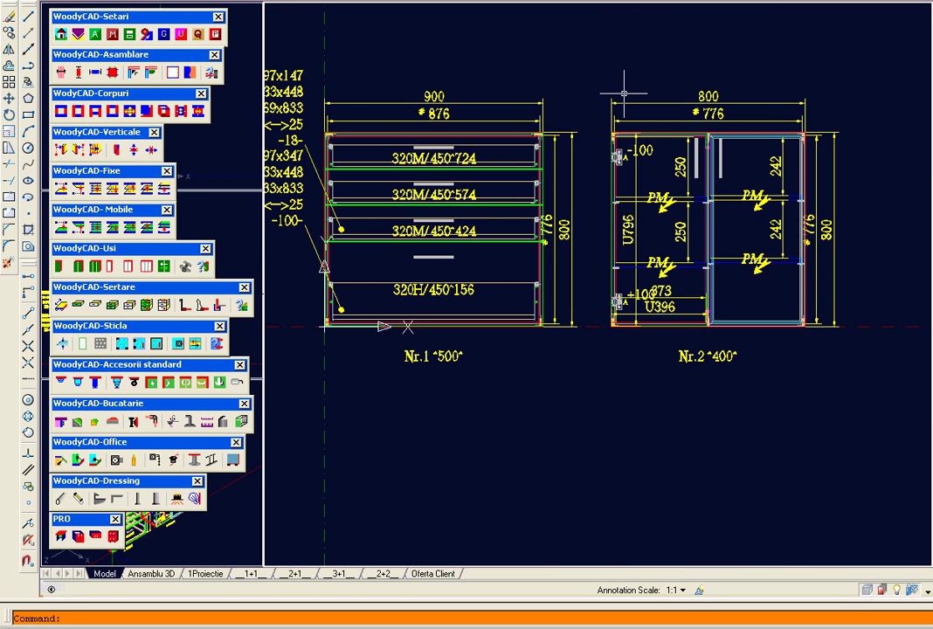
Move cabinet Nr.2 by its lower-left corner onto cabinet Nr.1's lower-right corner.
left_click(11, 102)
left_click(853, 71)
left_click(609, 326)
key("Return")
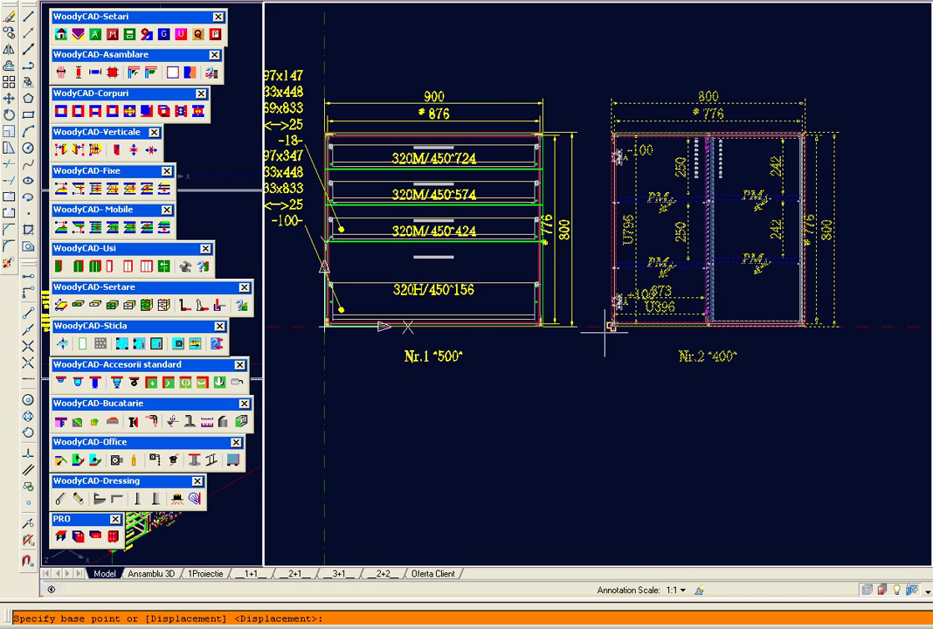
scroll(609, 326, "up", 5)
left_click(670, 330)
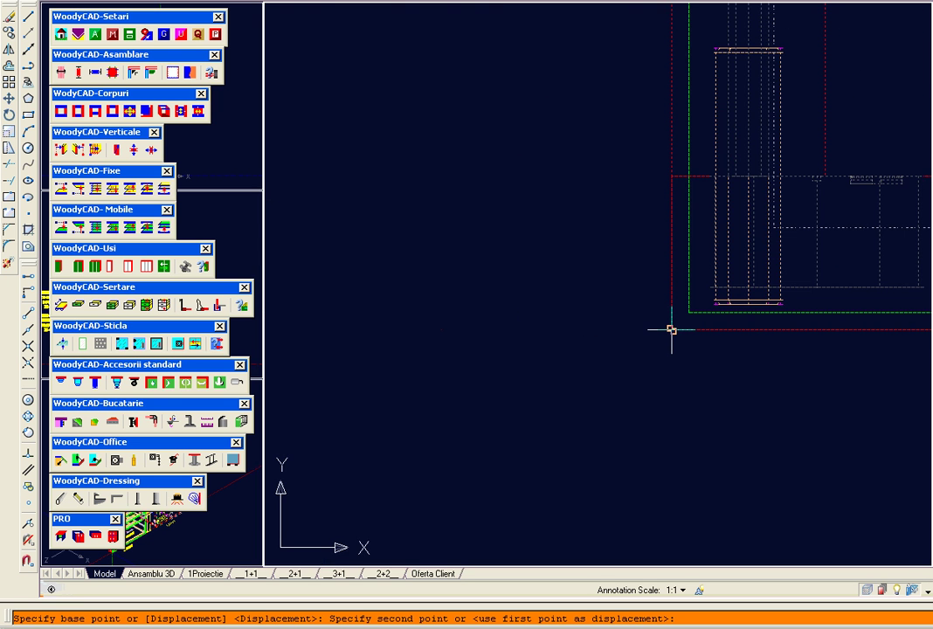
scroll(670, 330, "down", 3)
scroll(401, 316, "up", 3)
scroll(396, 318, "up", 2)
left_click(398, 320)
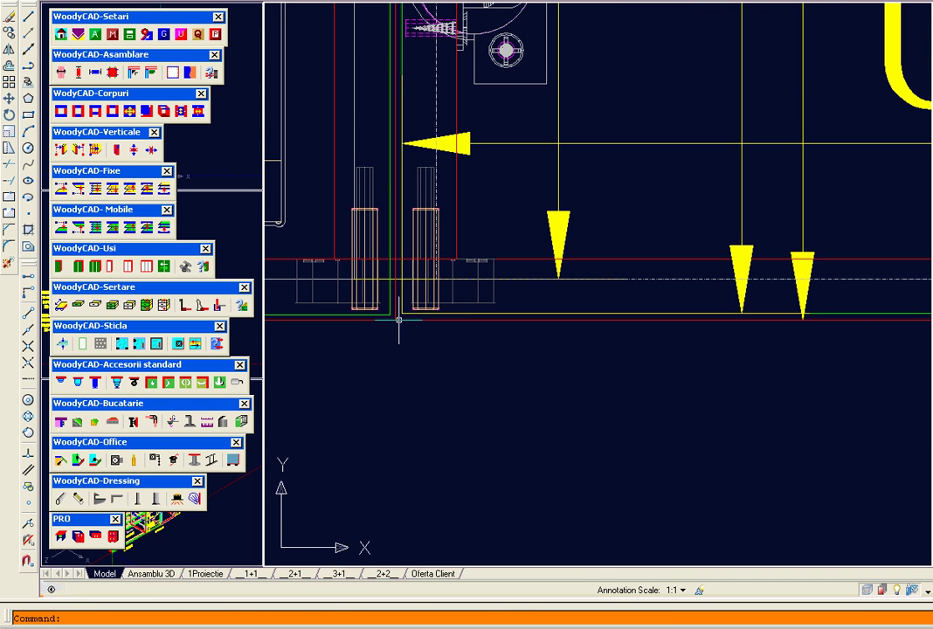
scroll(541, 10, "down", 5)
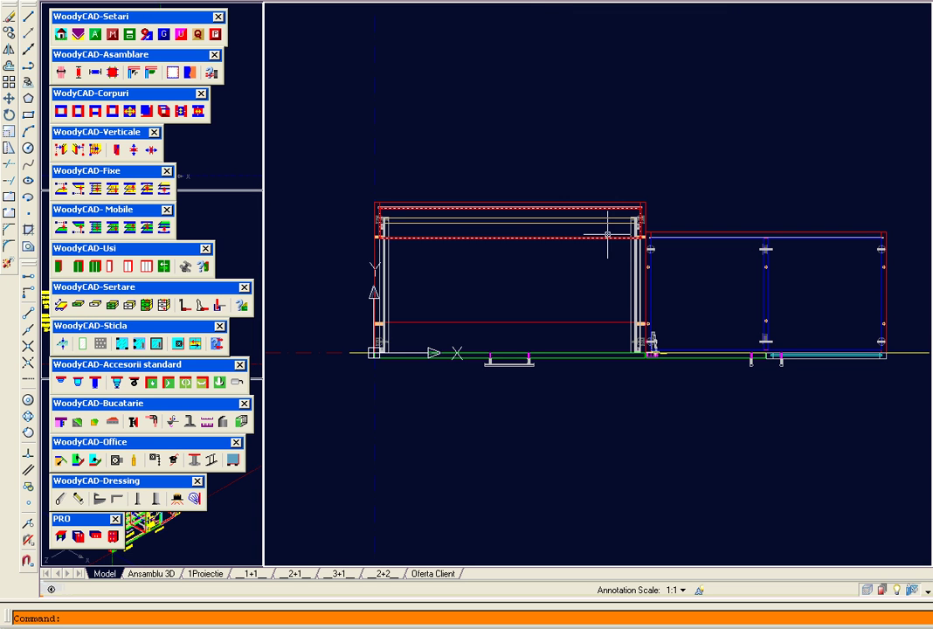
Place Picior H40mm legs at cabinet Nr.1's corners and cabinet Nr.2's left corners.
left_click(79, 382)
left_click(385, 221)
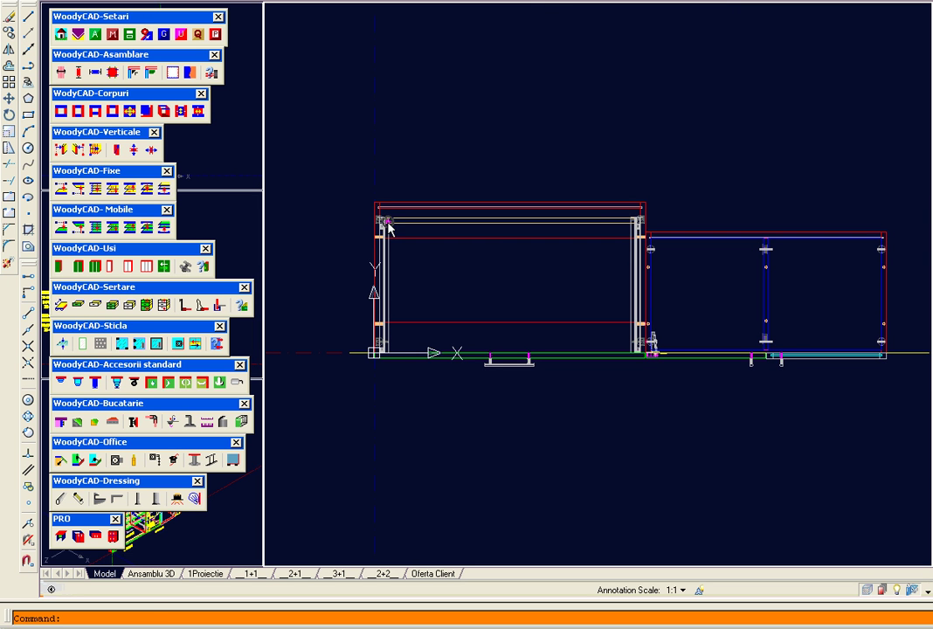
key("Return")
left_click(388, 341)
key("Return")
left_click(629, 219)
key("Return")
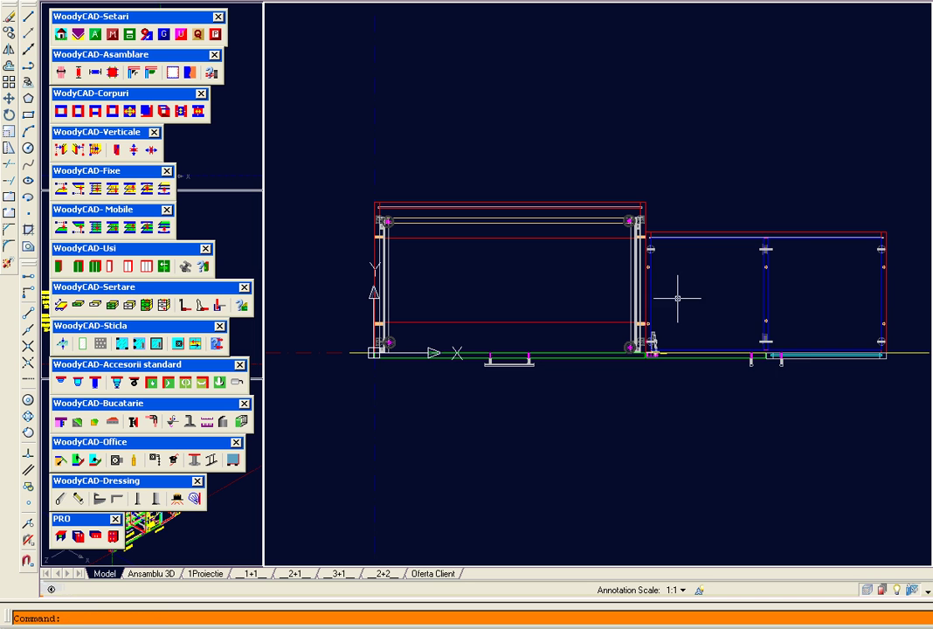
left_click(654, 241)
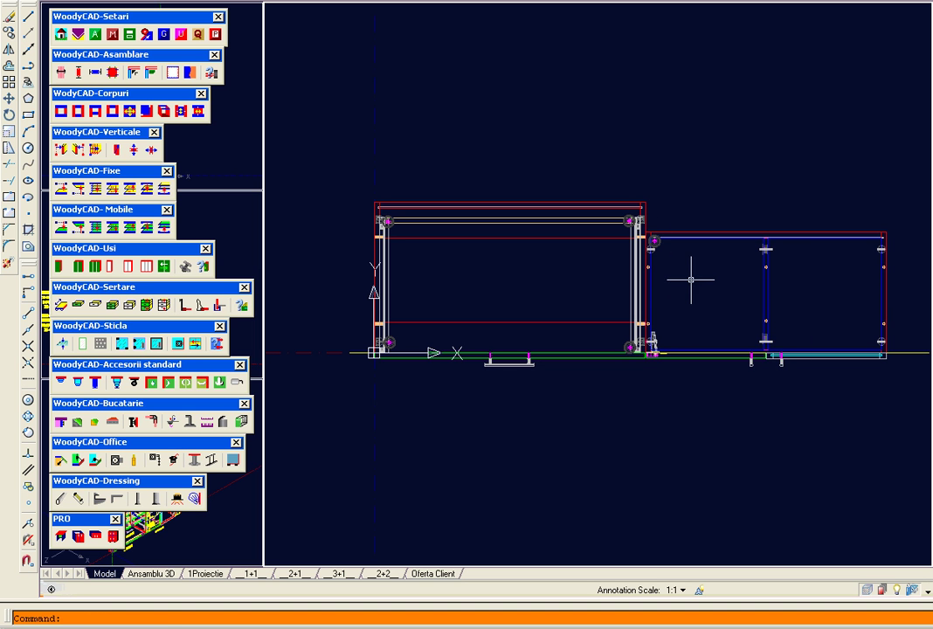
left_click(654, 349)
Add 40 mm legs at cabinet Nr.2's right corners and under its middle divider.
right_click(679, 303)
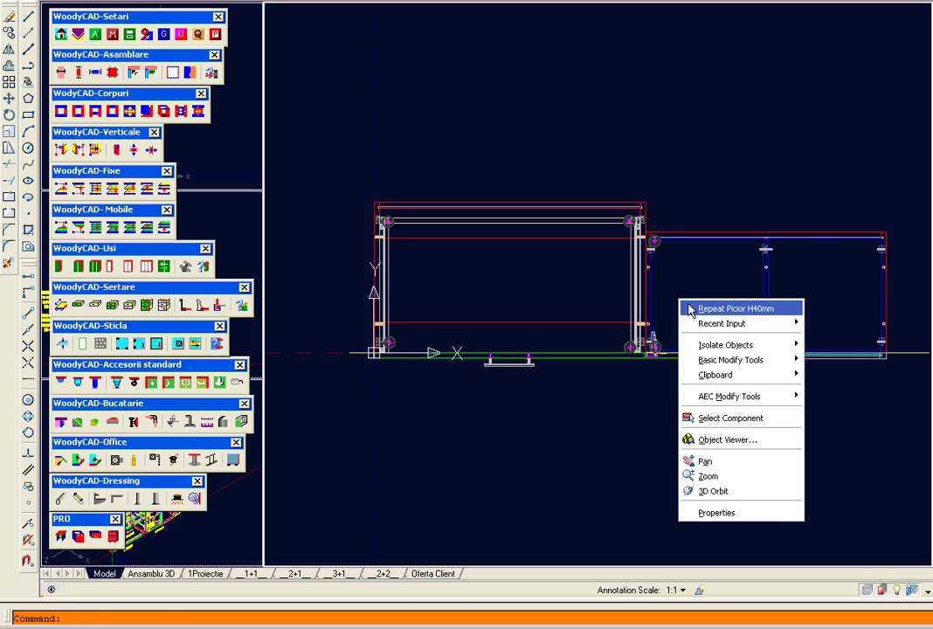
left_click(707, 308)
left_click(876, 239)
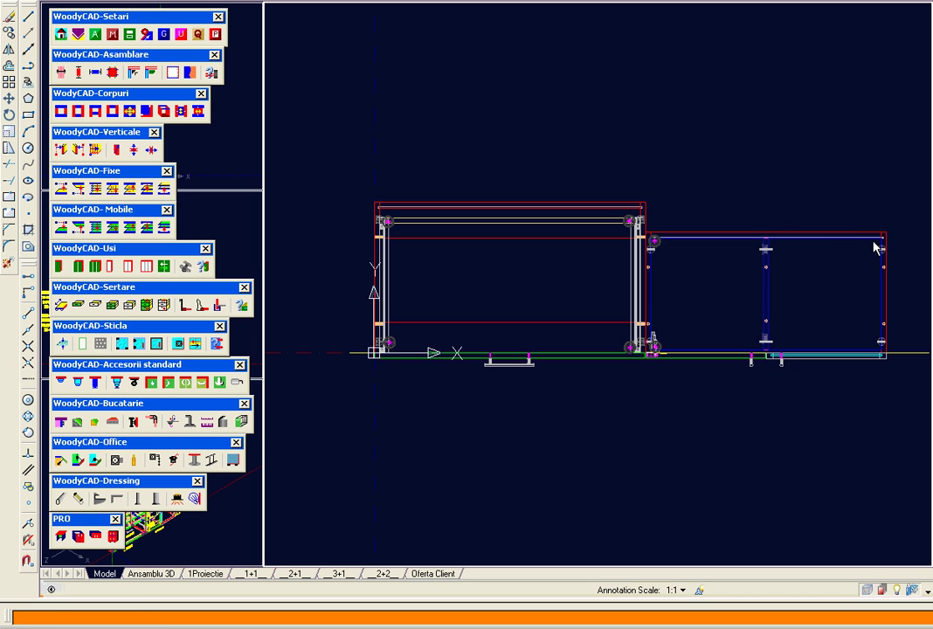
right_click(788, 190)
left_click(817, 197)
left_click(870, 343)
right_click(808, 291)
left_click(836, 298)
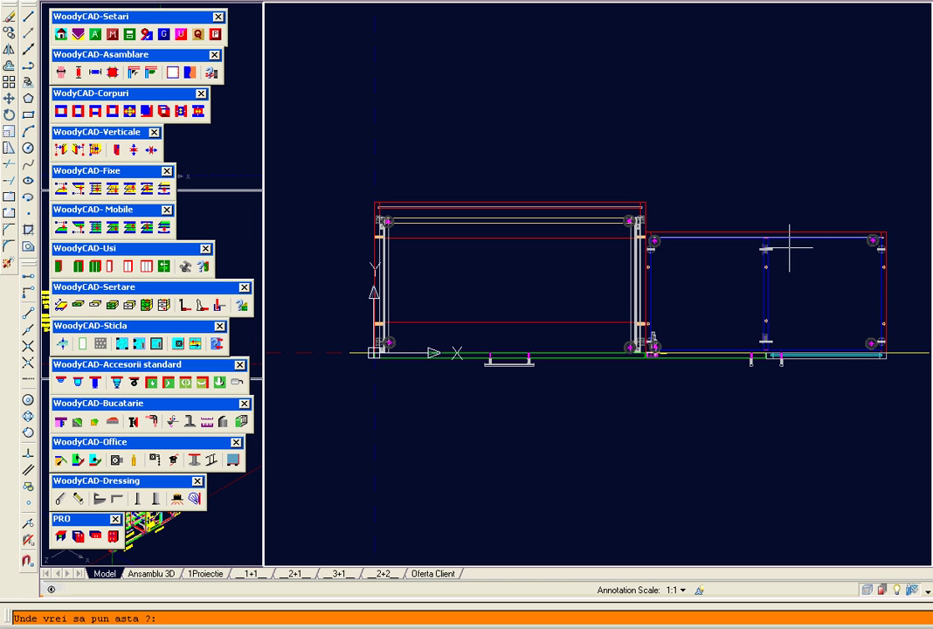
right_click(744, 190)
left_click(772, 198)
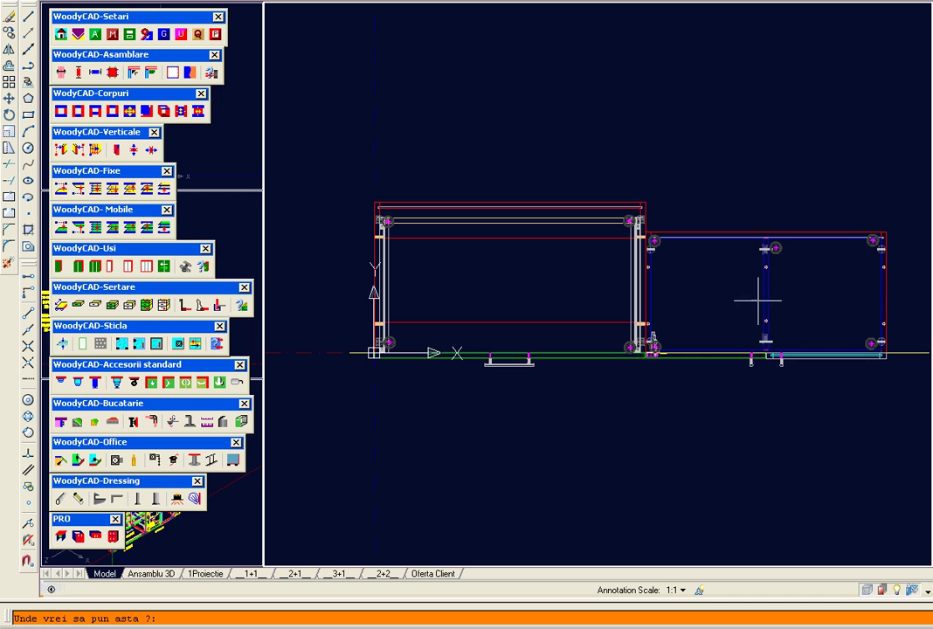
left_click(754, 346)
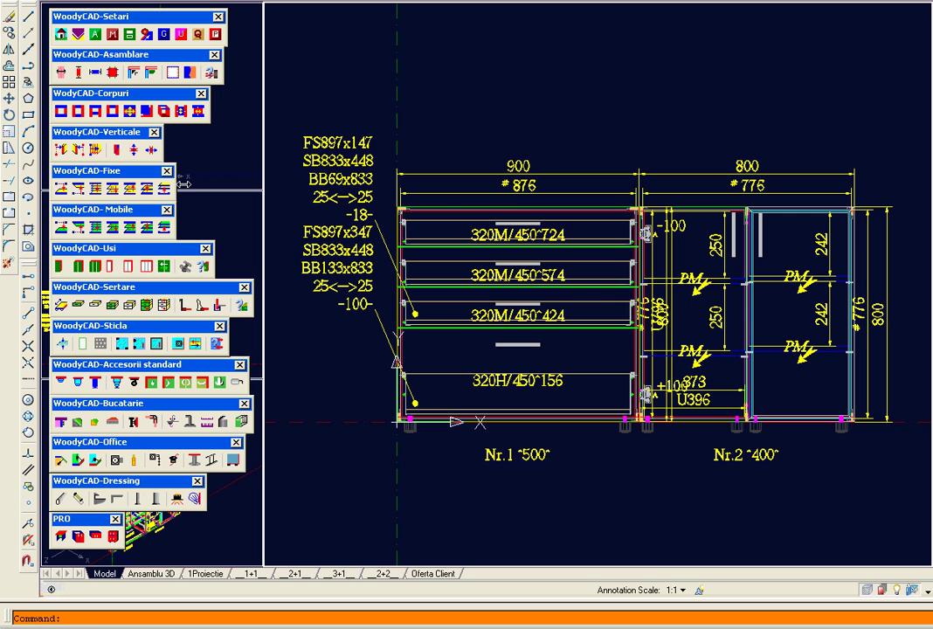
Lay a 28 mm countertop across both cabinets from the left to the top-right corner.
left_click(64, 423)
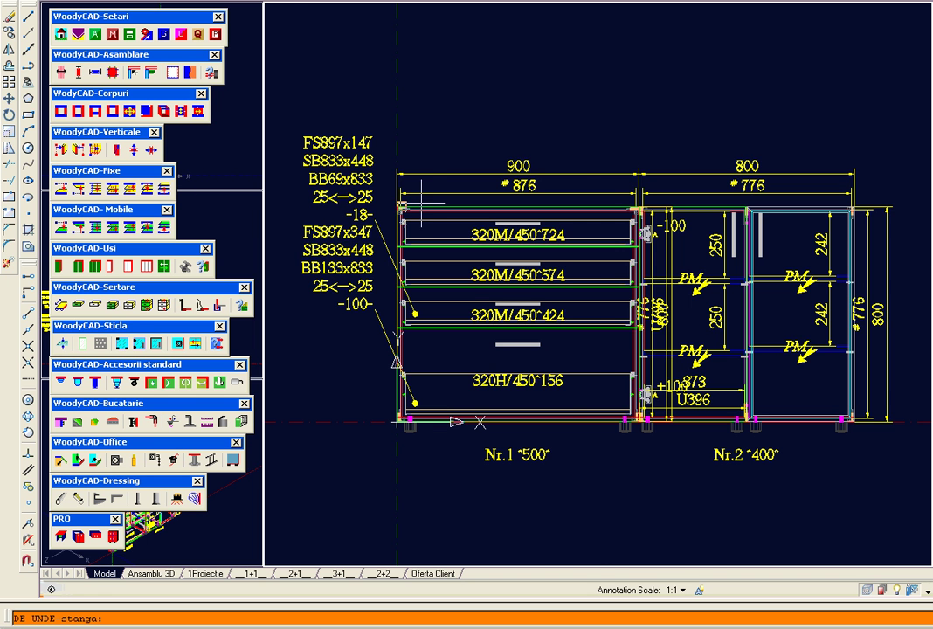
scroll(375, 216, "up", 5)
scroll(349, 218, "up", 4)
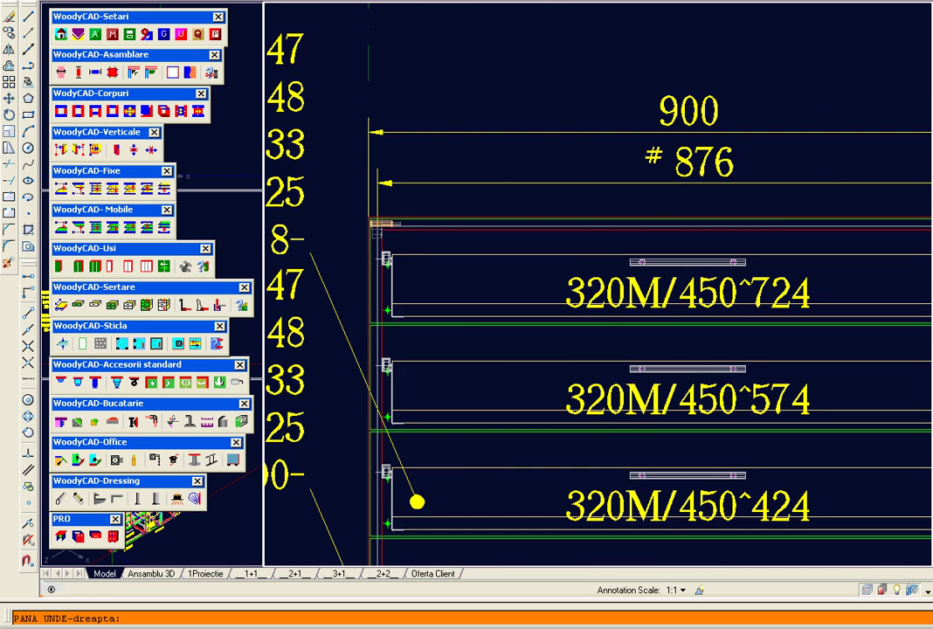
scroll(414, 213, "down", 5)
scroll(817, 252, "up", 5)
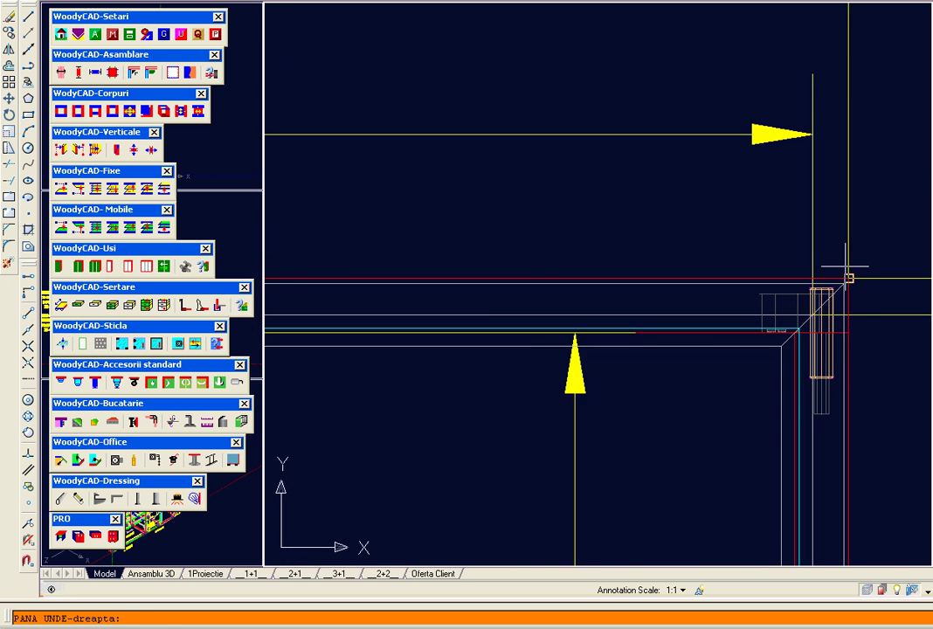
left_click(847, 278)
key("Return")
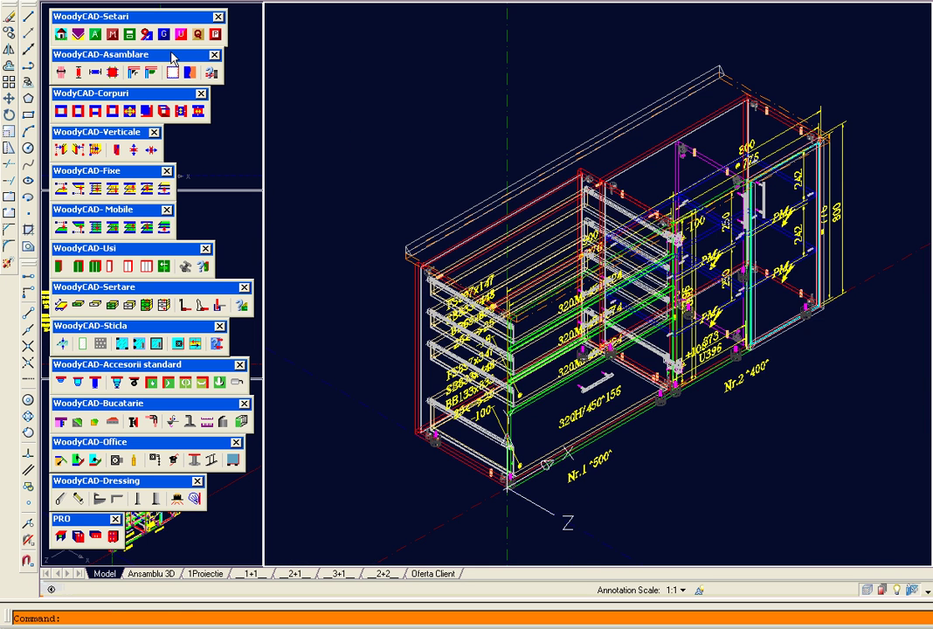
Apply the Realistic visual style and switch the view to perspective.
left_click(66, 3)
mouse_move(101, 195)
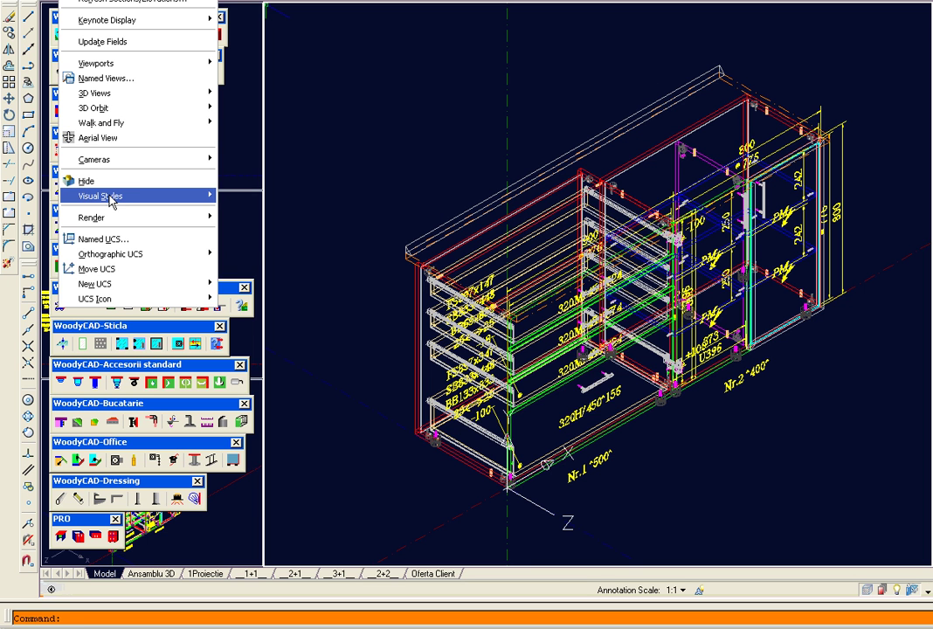
left_click(249, 247)
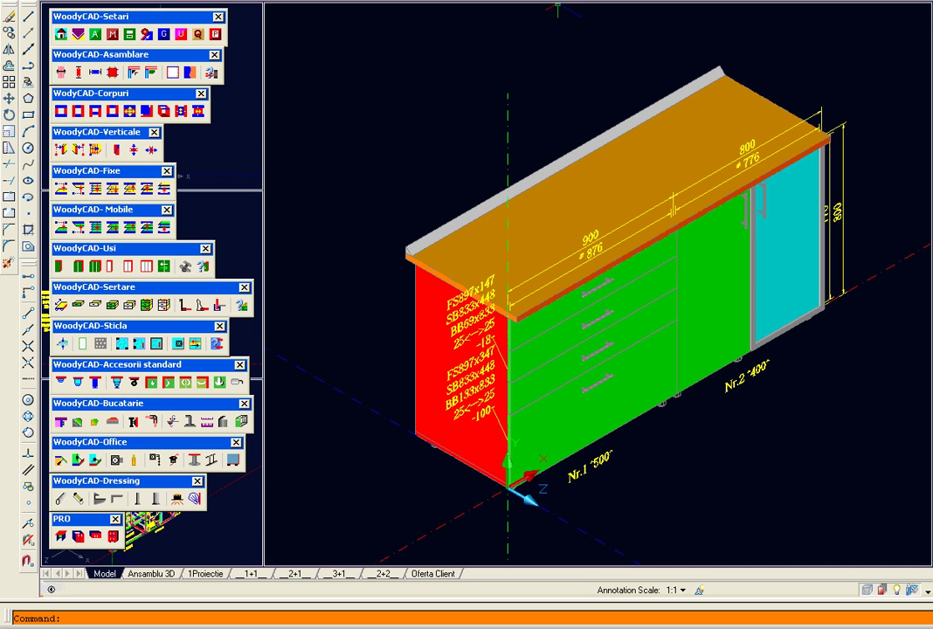
right_click(548, 224)
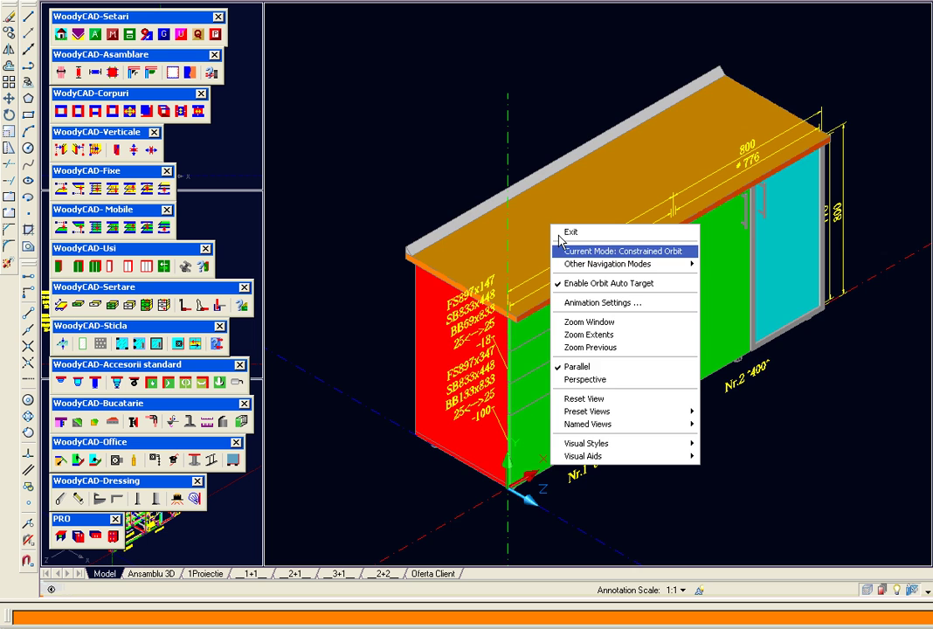
left_click(589, 381)
Orbit the shaded cabinets round toward an end view.
mouse_move(589, 381)
left_mouse_down()
mouse_move(495, 347)
mouse_move(568, 312)
mouse_move(502, 316)
mouse_move(447, 293)
mouse_move(476, 222)
mouse_move(497, 245)
mouse_move(562, 275)
mouse_move(768, 288)
mouse_move(667, 300)
left_mouse_up()
mouse_move(549, 301)
left_mouse_down()
mouse_move(470, 358)
mouse_move(428, 372)
mouse_move(385, 370)
mouse_move(471, 310)
mouse_move(465, 302)
mouse_move(613, 332)
mouse_move(525, 326)
mouse_move(525, 352)
left_mouse_up()
right_click(526, 353)
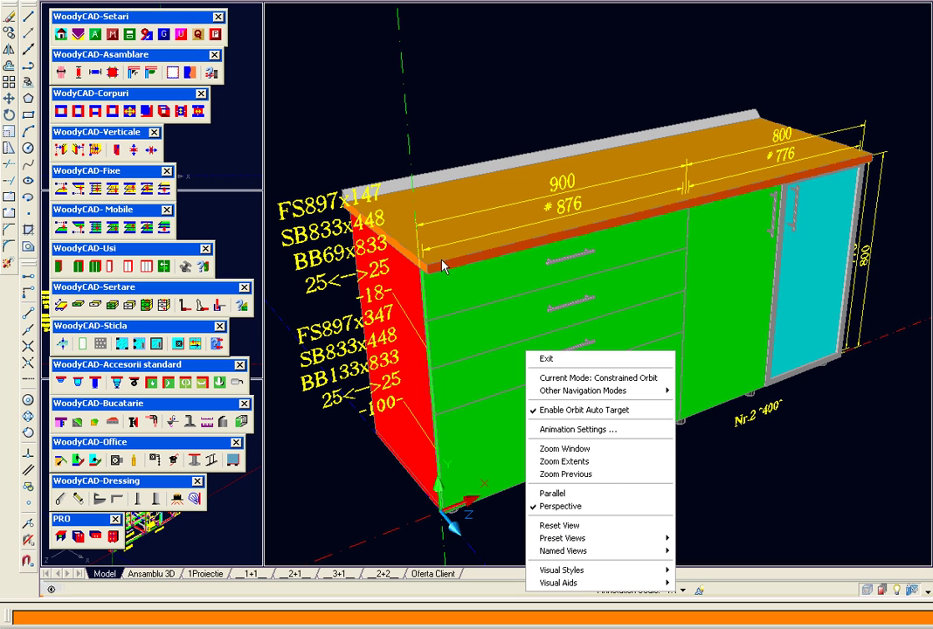
key("Escape")
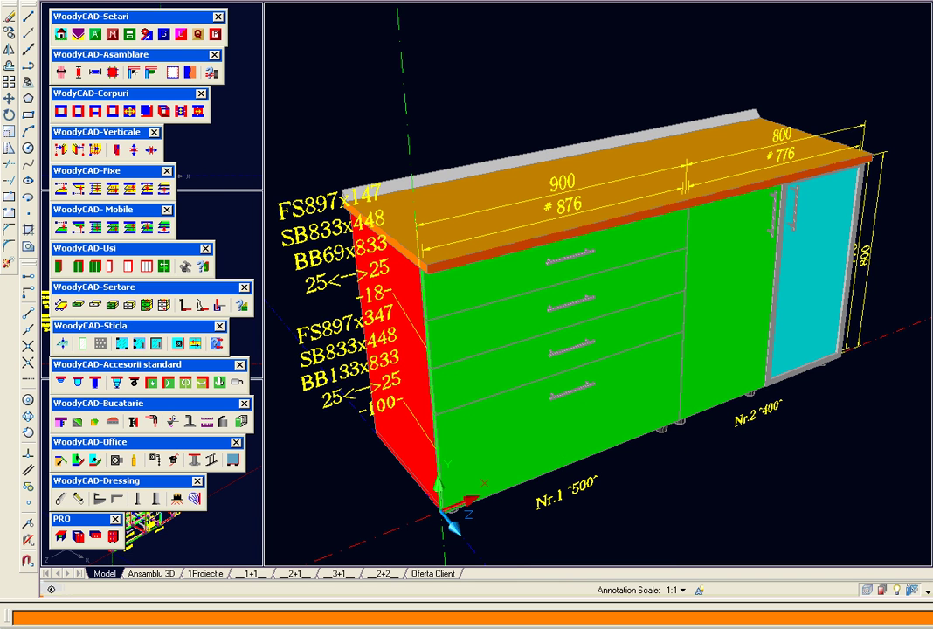
key("alt+v")
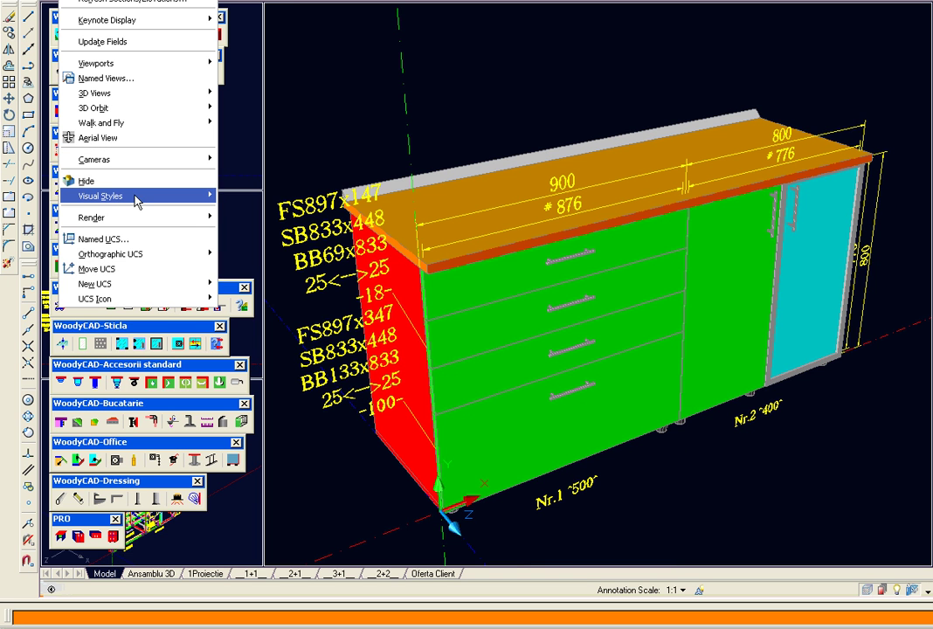
Apply Conceptual shading and orbit to a nearly frontal perspective of the drawers.
mouse_move(100, 196)
left_click(262, 263)
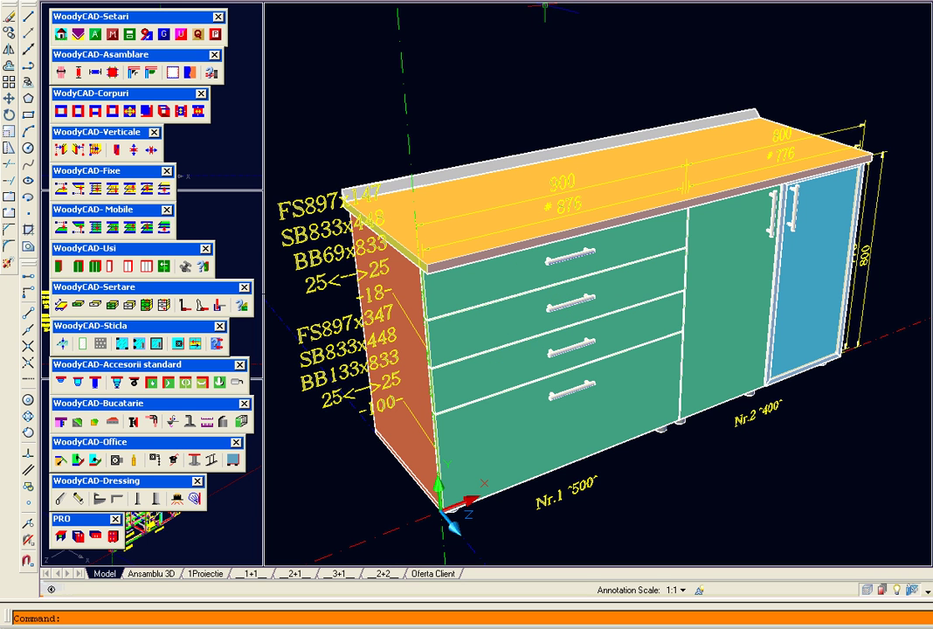
mouse_move(595, 324)
middle_mouse_down("shift")
mouse_move(591, 308)
mouse_move(558, 293)
mouse_move(452, 264)
mouse_move(364, 201)
mouse_move(550, 238)
mouse_move(504, 262)
mouse_move(492, 293)
mouse_move(534, 237)
mouse_move(620, 246)
mouse_move(600, 235)
mouse_move(605, 212)
mouse_move(716, 350)
mouse_move(803, 377)
mouse_move(808, 386)
mouse_move(884, 365)
mouse_move(755, 258)
middle_mouse_up("shift")
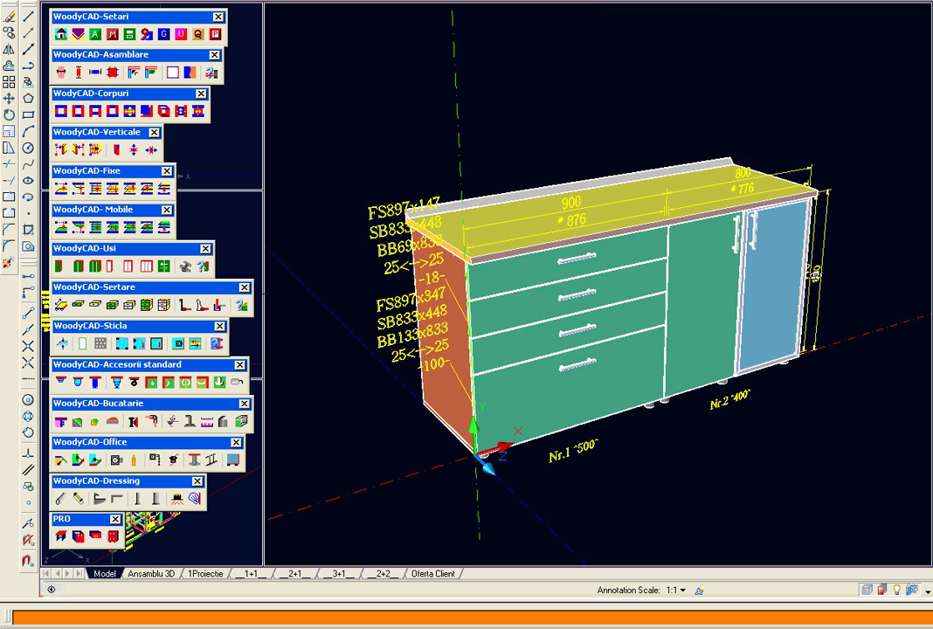
mouse_move(757, 354)
middle_mouse_down("shift")
mouse_move(647, 391)
mouse_move(670, 400)
mouse_move(610, 373)
mouse_move(692, 427)
mouse_move(645, 406)
mouse_move(672, 418)
mouse_move(601, 349)
mouse_move(638, 302)
mouse_move(424, 342)
mouse_move(492, 363)
middle_mouse_up("shift")
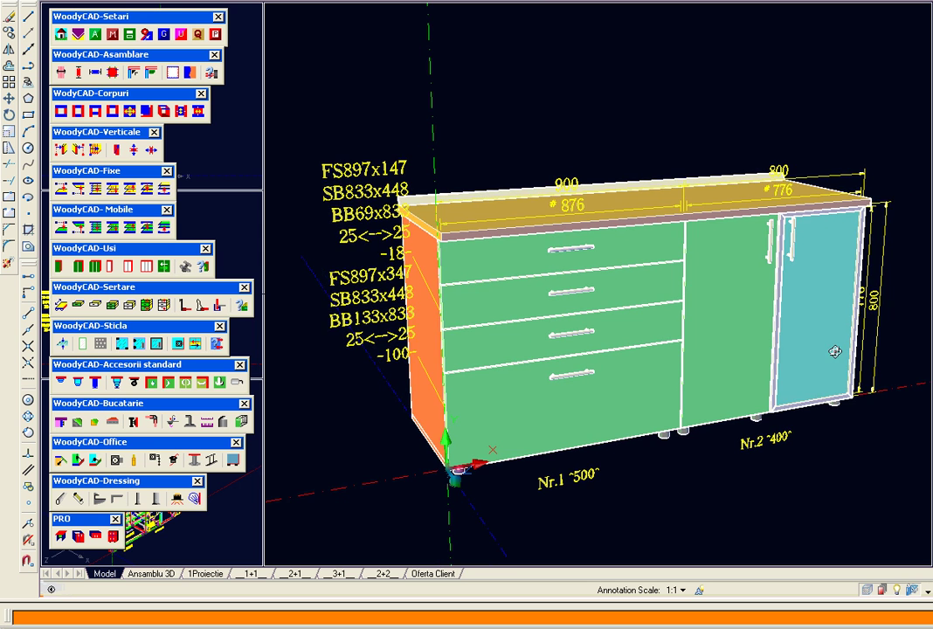